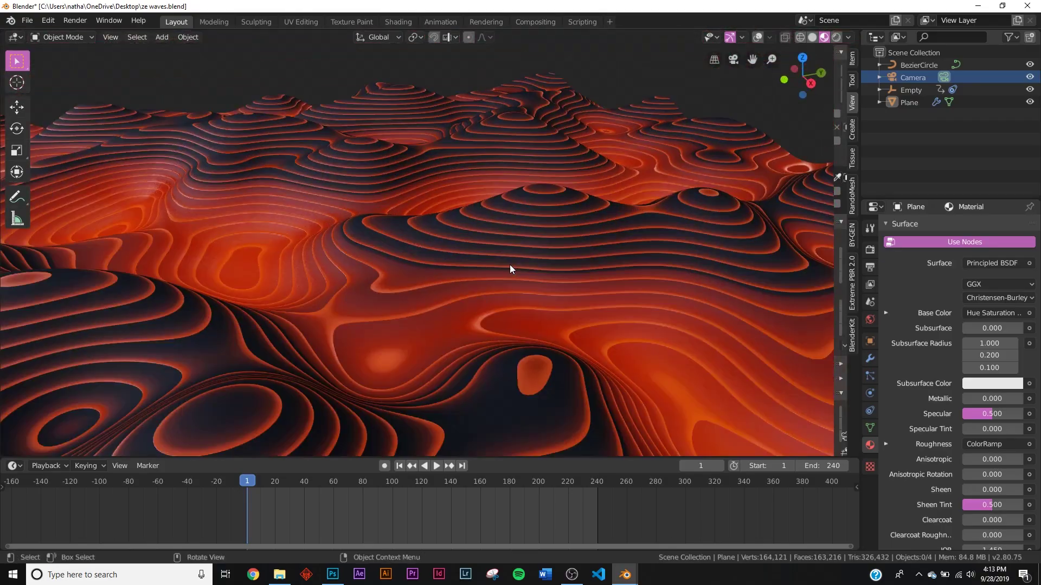
Add a plane mesh to the new scene.
scroll(437, 245, "down", 5)
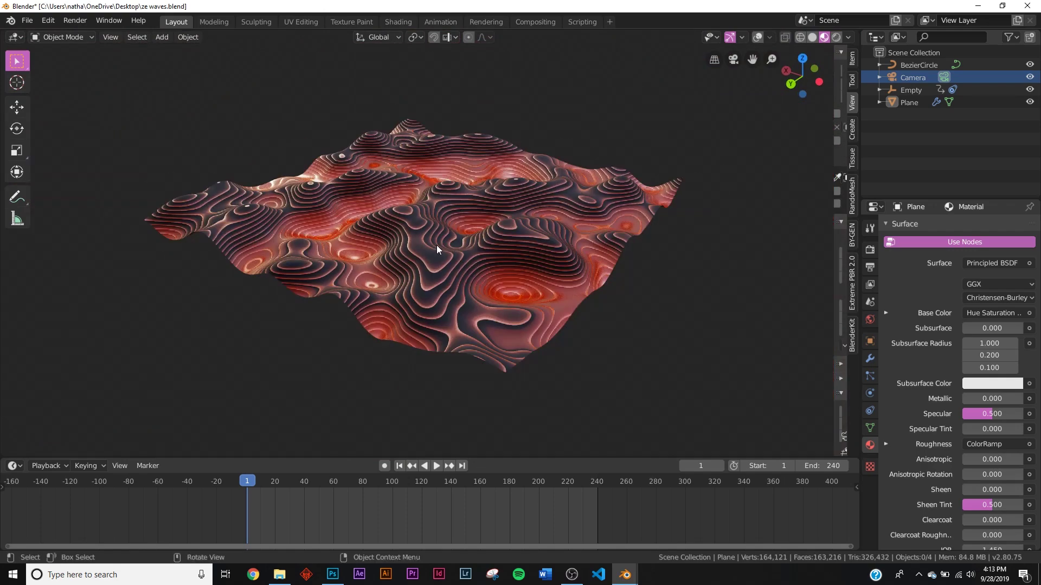
scroll(437, 245, "up", 5)
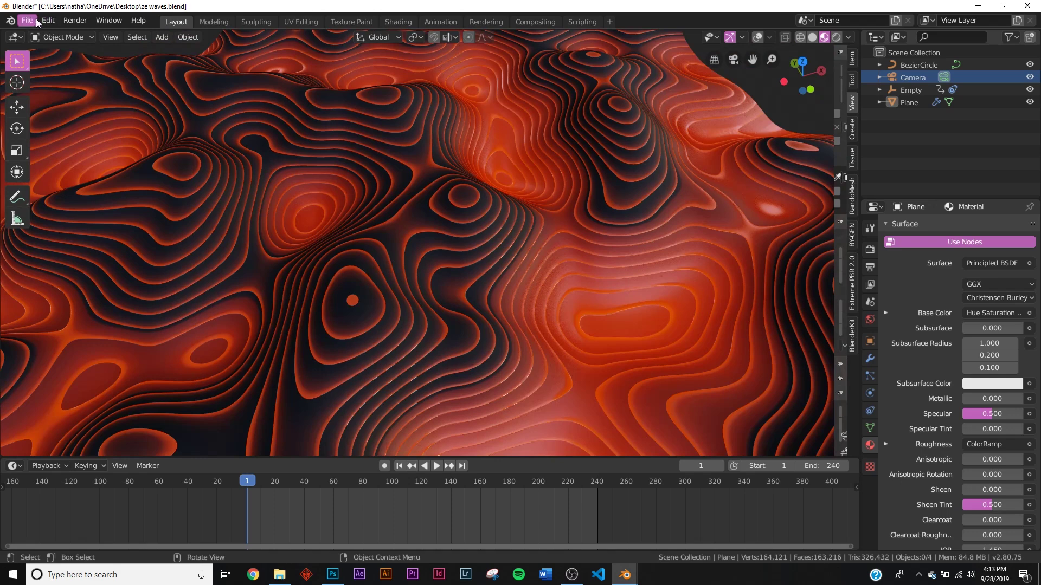
scroll(520, 155, "down", 5)
middle_click_drag(520, 155, 441, 183)
scroll(415, 128, "up", 5)
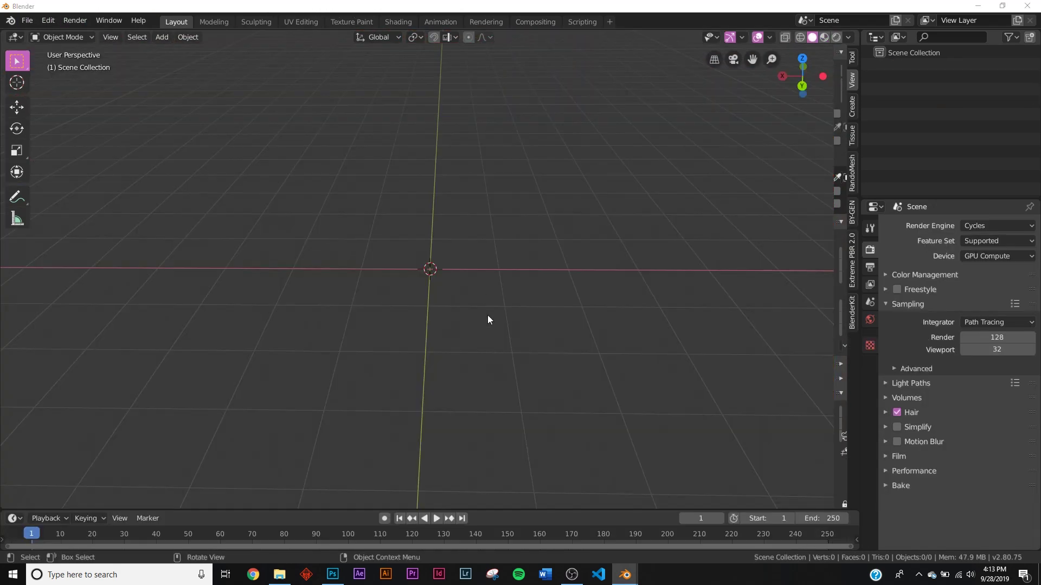
key("shift+a")
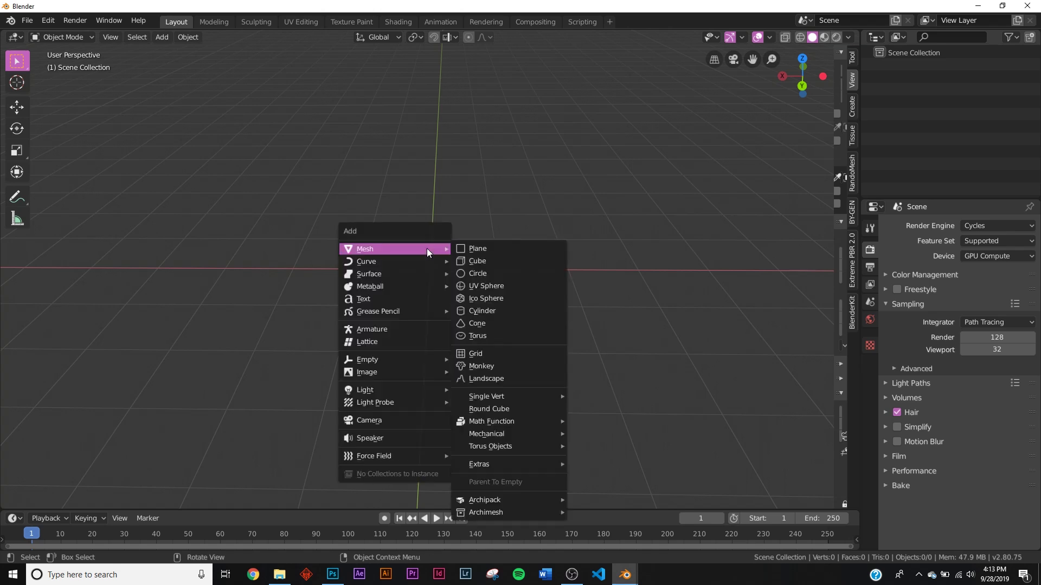
left_click(487, 249)
scroll(463, 272, "up", 2)
Subdivide the plane's mesh with 100 cuts in Edit Mode.
key("Tab")
right_click(574, 262)
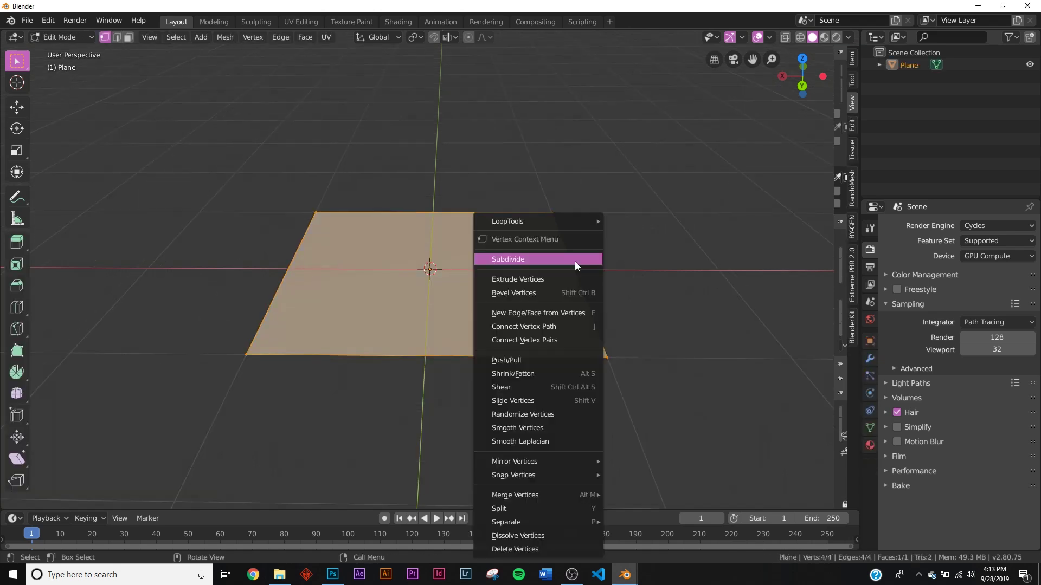
left_click(573, 263)
left_click(185, 411)
type("10")
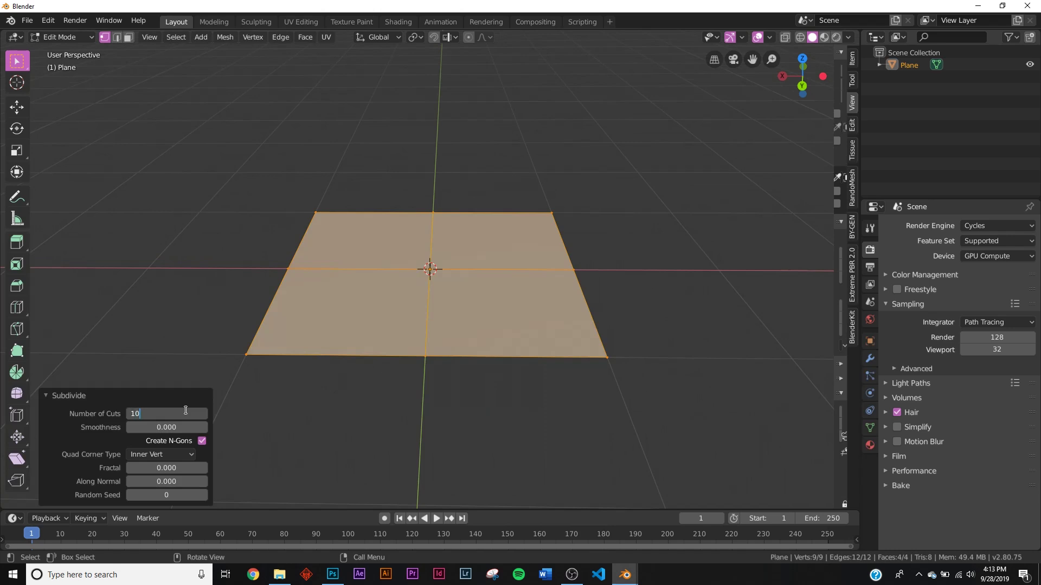
type("0")
key("Return")
key("Tab")
Scale the plane up about four times and apply its scale.
scroll(230, 409, "up", 2)
middle_click_drag(230, 410, 336, 370)
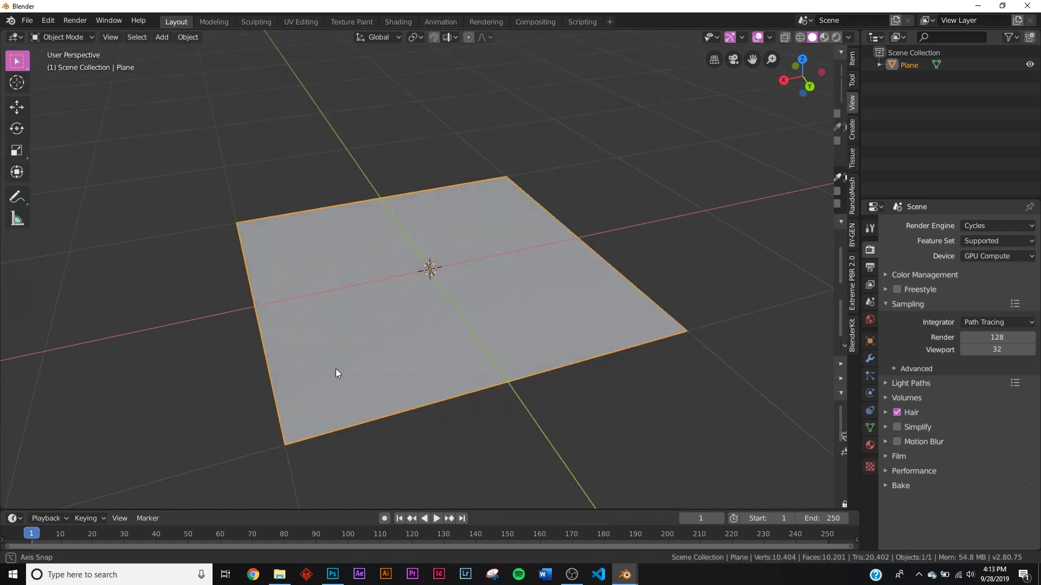
scroll(336, 364, "down", 5)
key("s")
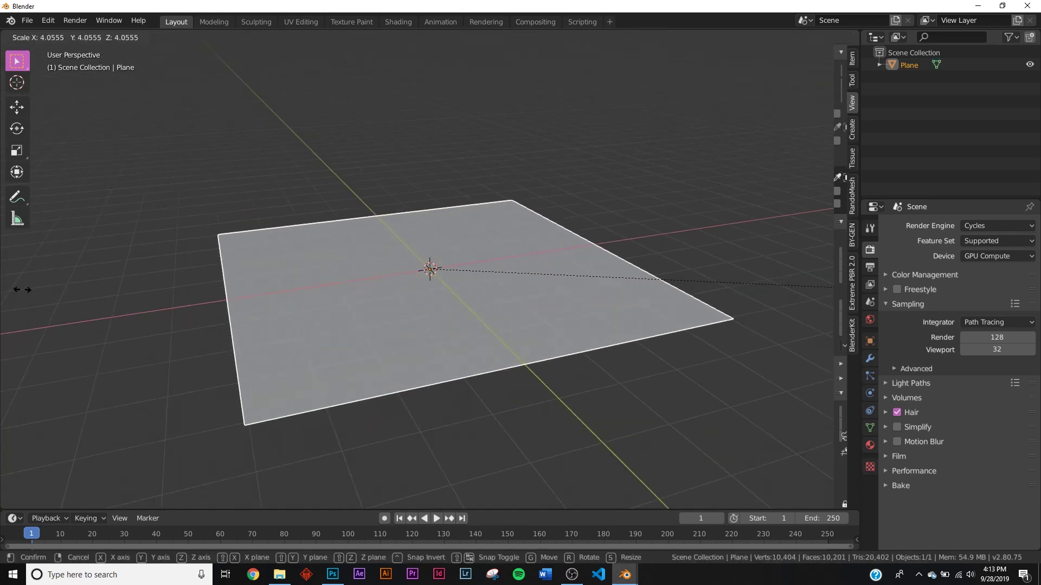
left_click(23, 290)
key("ctrl+a")
left_click(339, 235)
middle_click_drag(340, 235, 555, 263)
Add a Displace modifier with a new Clouds texture, depth 0, size 1.20.
left_click(869, 358)
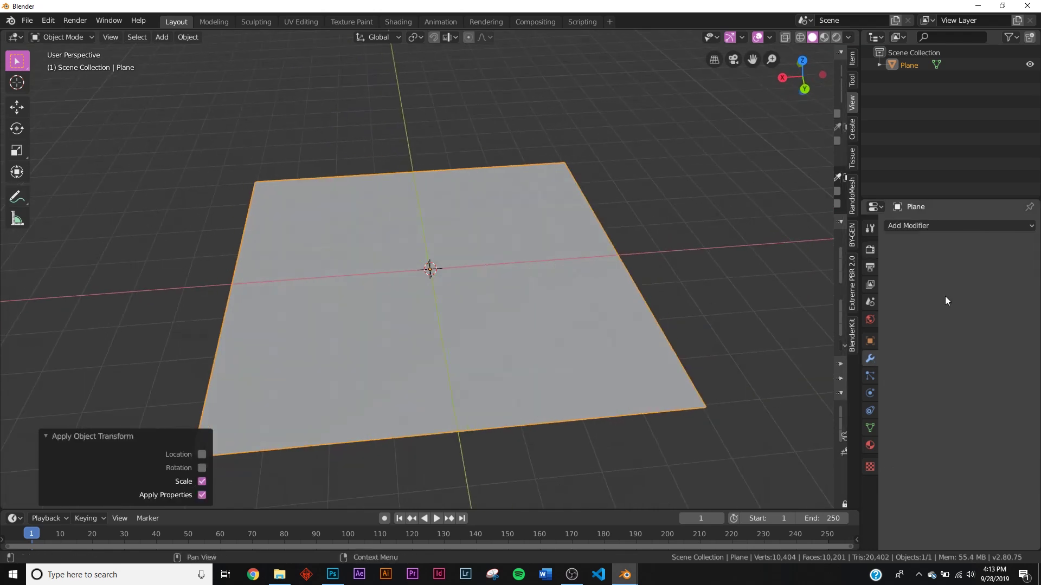
left_click(997, 225)
left_click(909, 294)
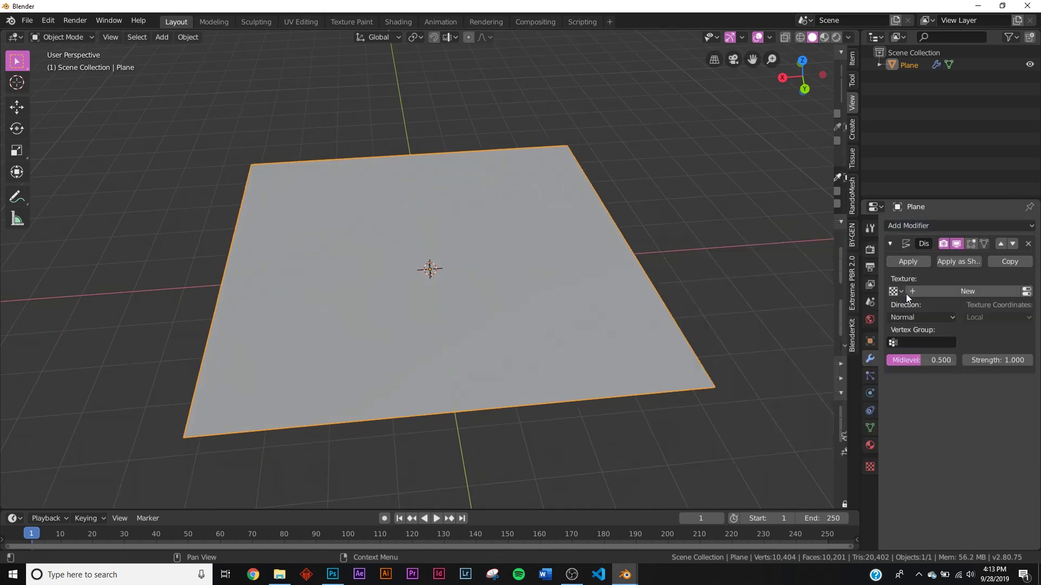
left_click(1000, 291)
left_click(1027, 292)
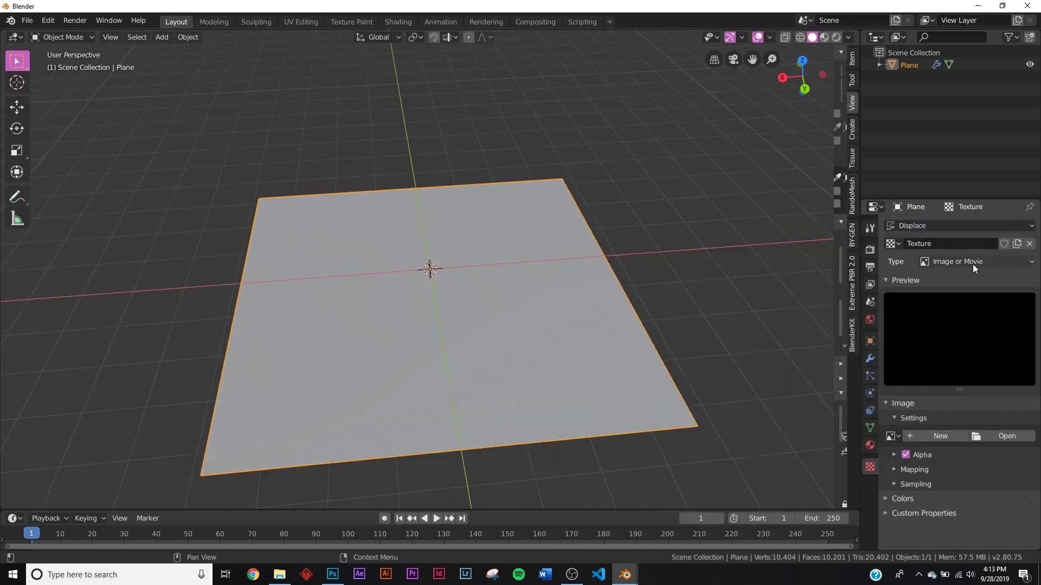
left_click(971, 261)
left_click(964, 303)
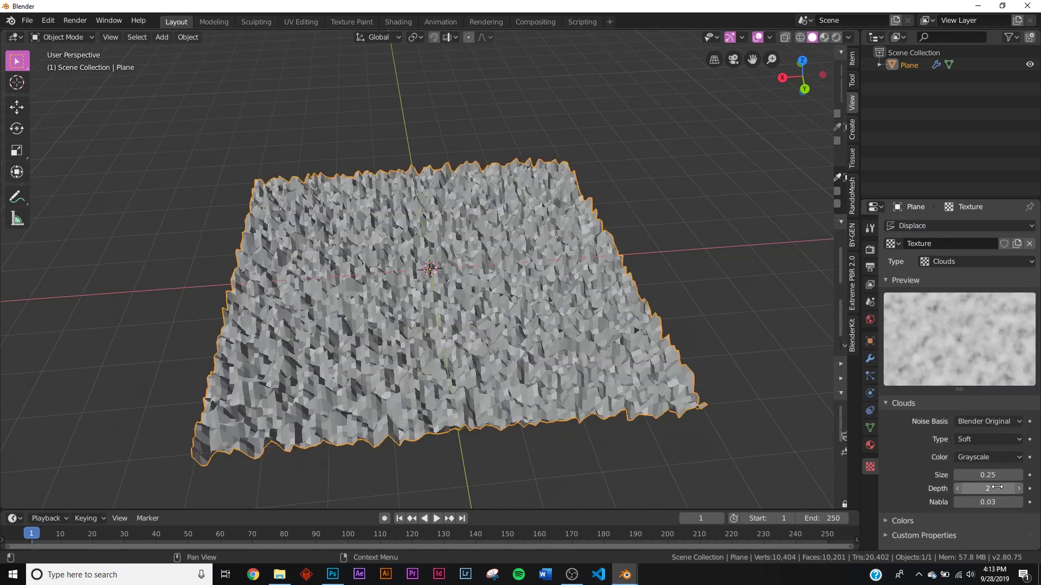
left_click_drag(1000, 485, 1025, 474)
Shade the displaced terrain smooth and view it from a side angle.
right_click(501, 247)
left_click(502, 247)
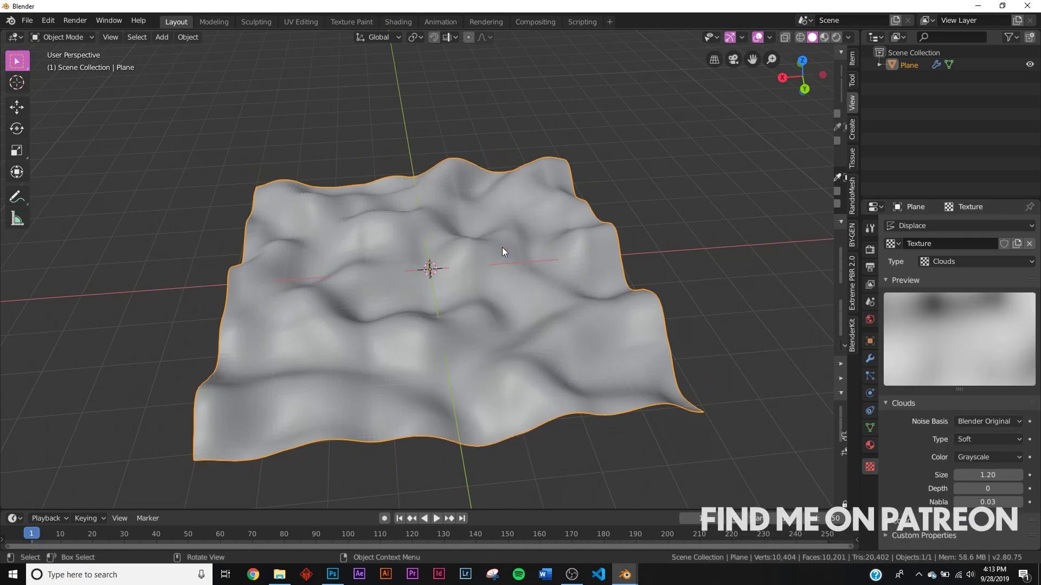
scroll(497, 255, "up", 8)
middle_click_drag(498, 261, 142, 267)
left_click_drag(142, 267, 142, 262)
scroll(142, 262, "down", 6)
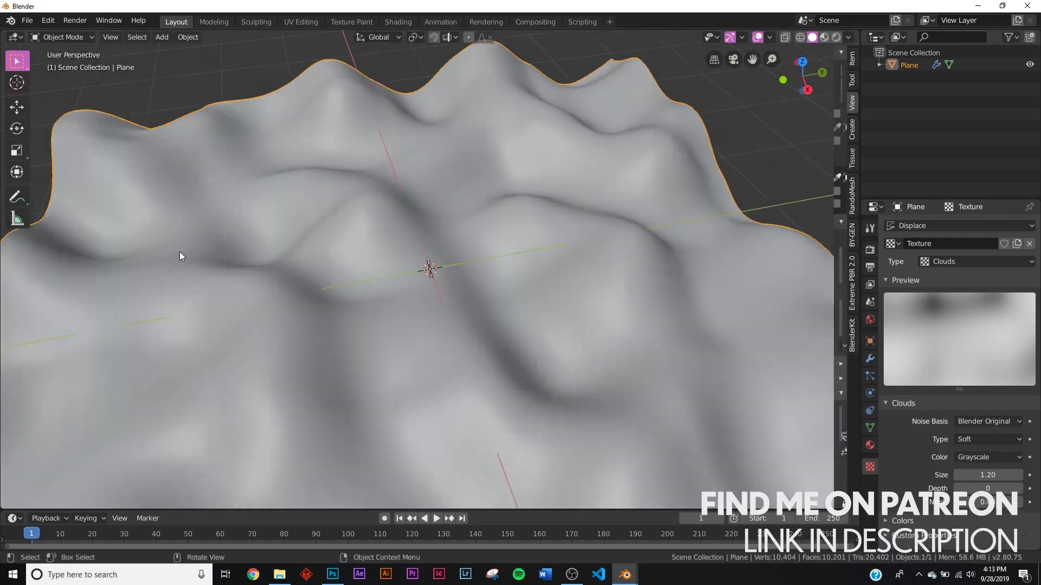
middle_click_drag(180, 252, 386, 206)
Switch to the Shading workspace, set the render engine to Eevee, and give the plane a new material.
left_click(399, 22)
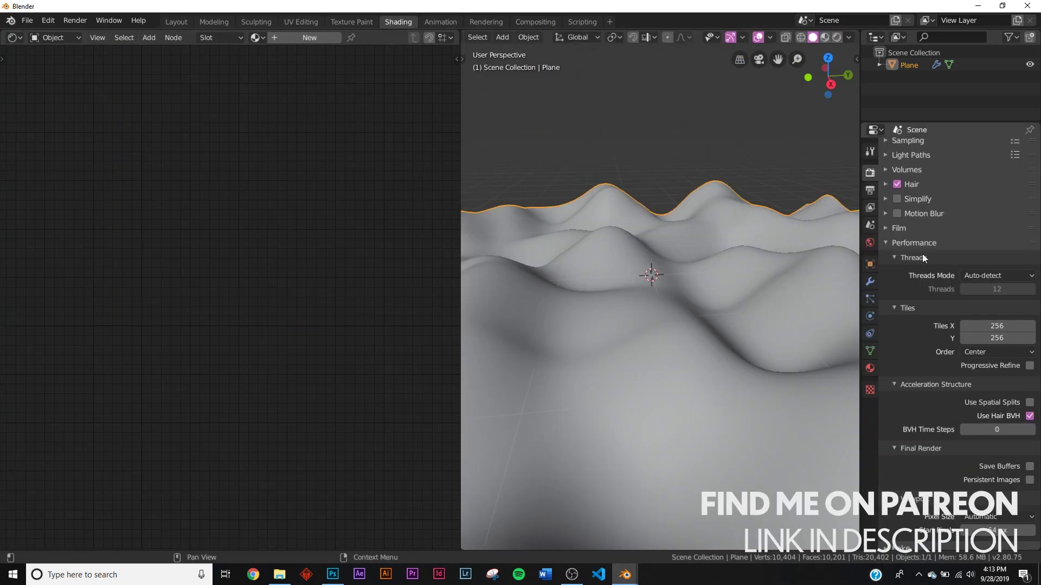
scroll(922, 253, "up", 3)
left_click(974, 149)
left_click(989, 163)
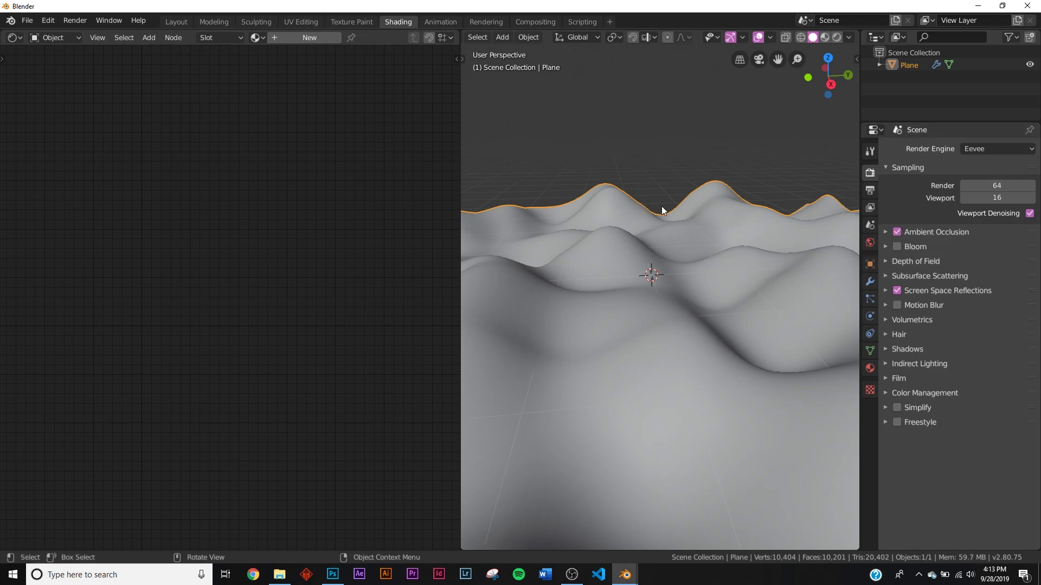
middle_click_drag(661, 206, 665, 266)
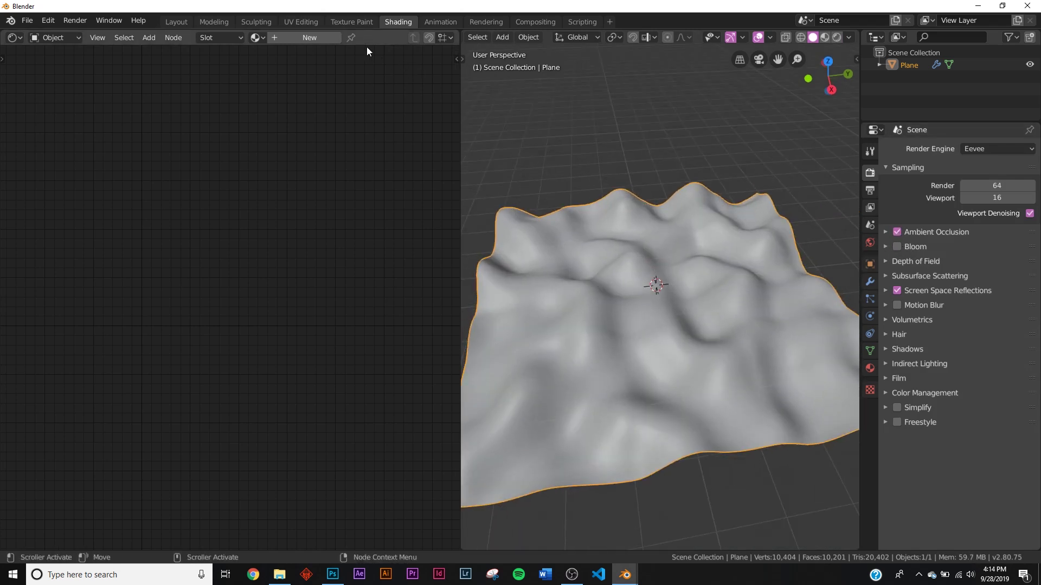
left_click(311, 38)
Add a ColorRamp node to the left of the Principled BSDF.
middle_click_drag(137, 277, 215, 280)
scroll(215, 280, "up", 3)
key("shift+a")
left_click(157, 233)
type("col")
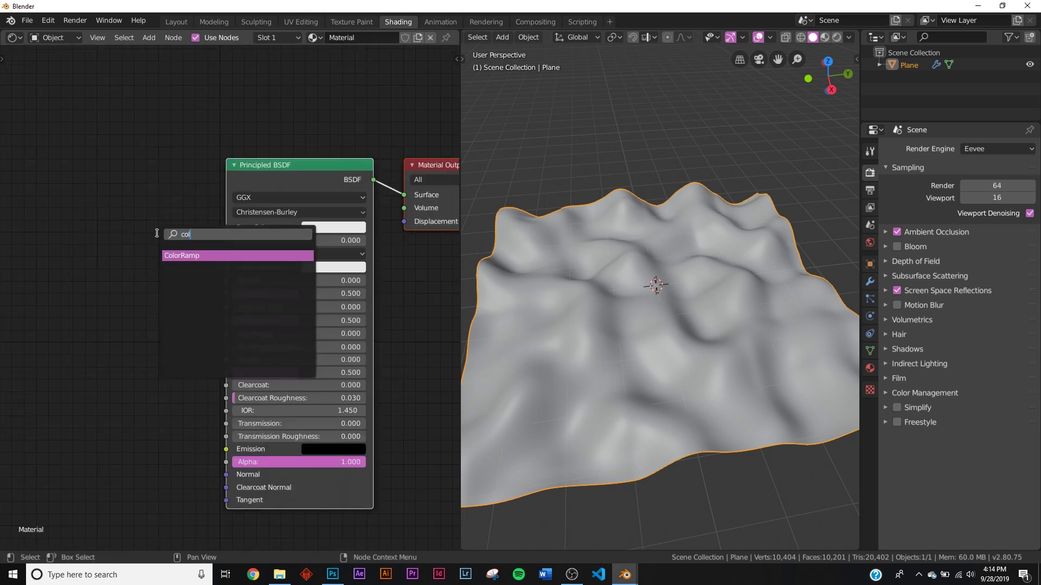
left_click(190, 257)
left_click(43, 181)
Make the ramp's end stop red-orange and connect its Color to Base Color.
middle_click_drag(199, 249, 308, 236)
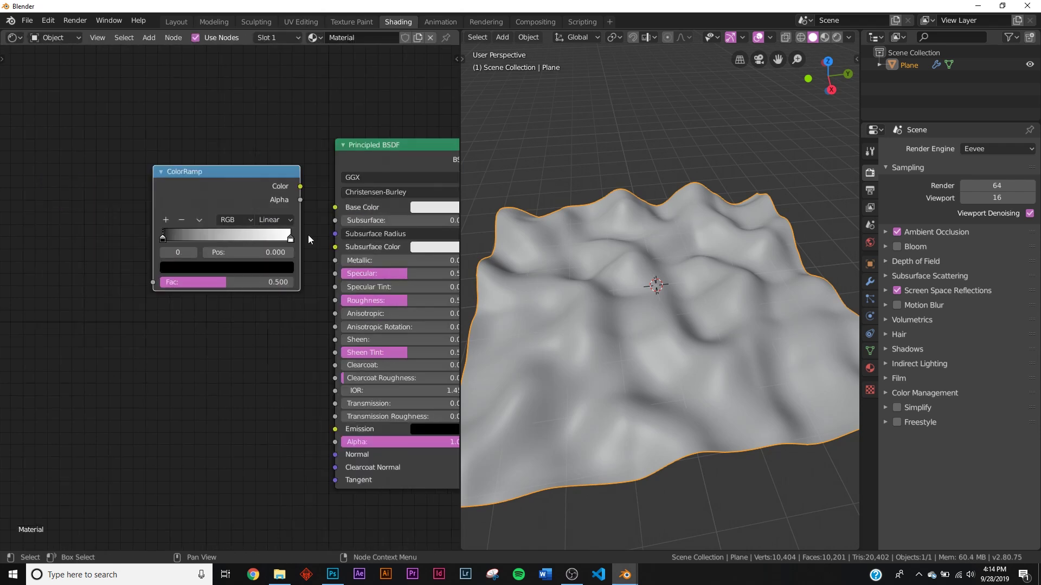
scroll(247, 260, "up", 3)
left_click(307, 223)
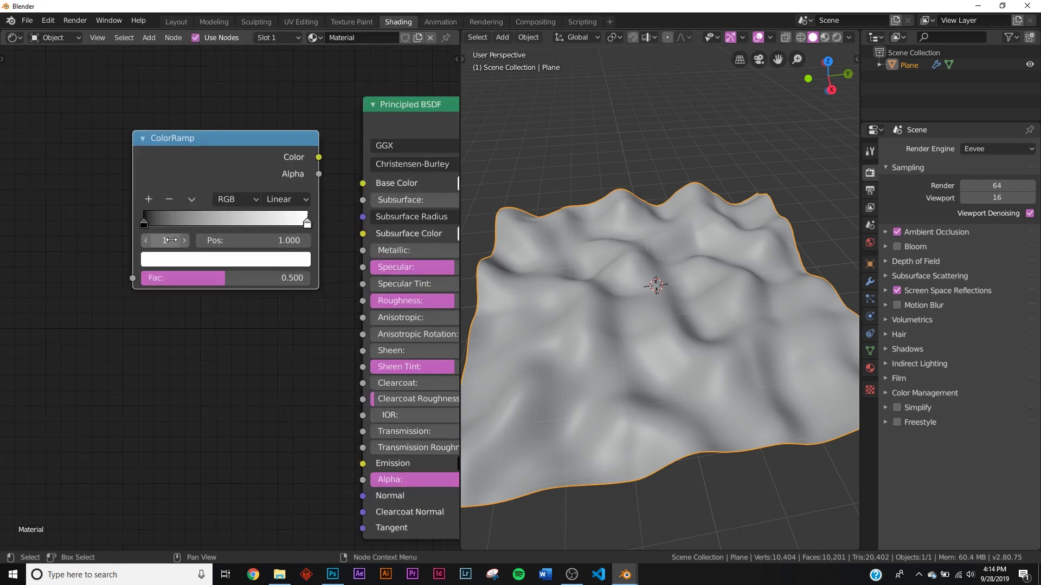
left_click(236, 259)
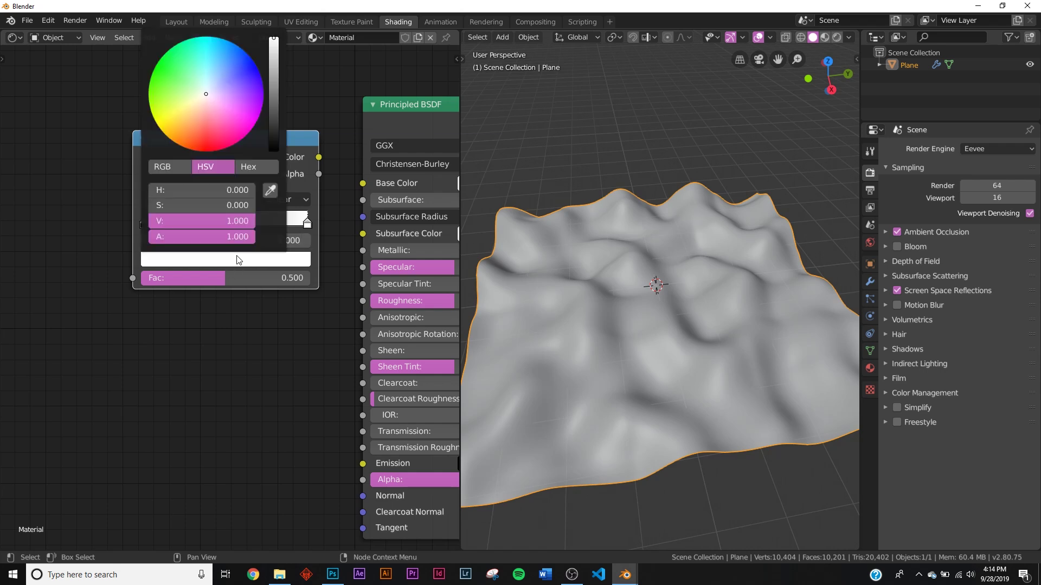
left_click_drag(197, 116, 192, 150)
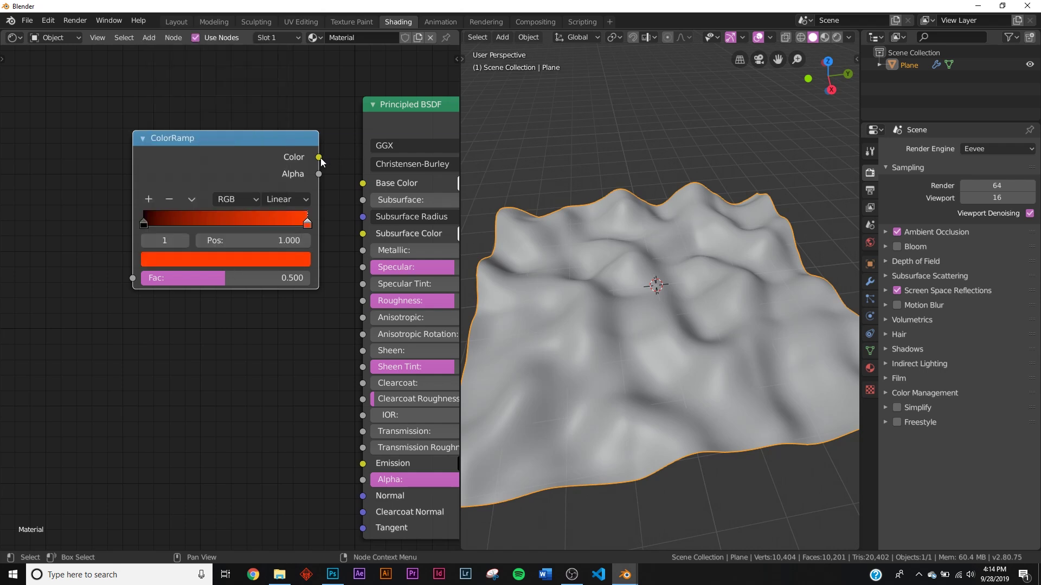
left_click_drag(318, 157, 362, 183)
Preview the red terrain in LookDev shading from a lower angle.
key("z")
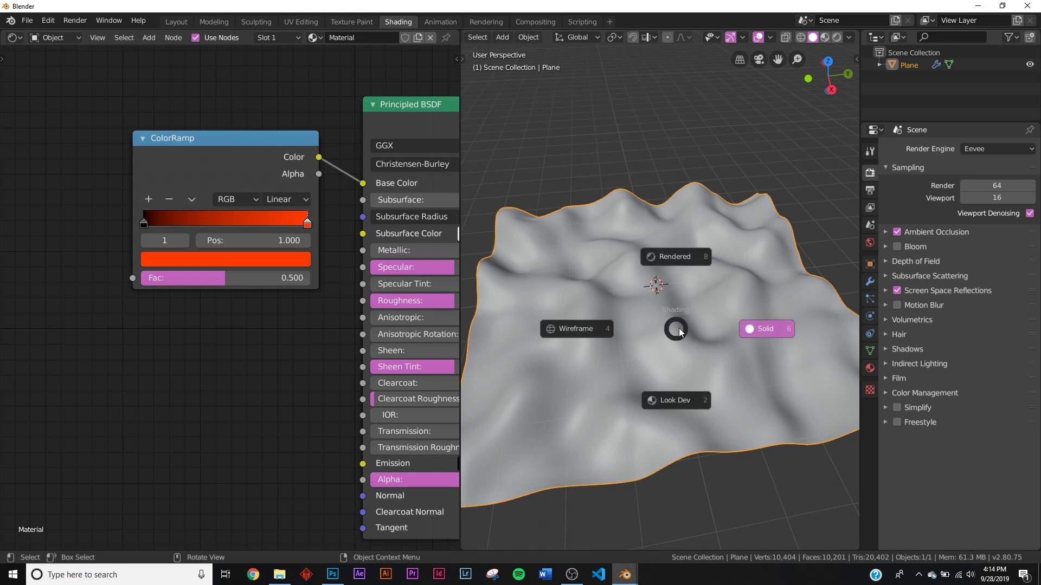
left_click(677, 370)
mouse_move(677, 370)
middle_mouse_down()
mouse_move(662, 353)
mouse_move(608, 383)
mouse_move(623, 353)
middle_mouse_up()
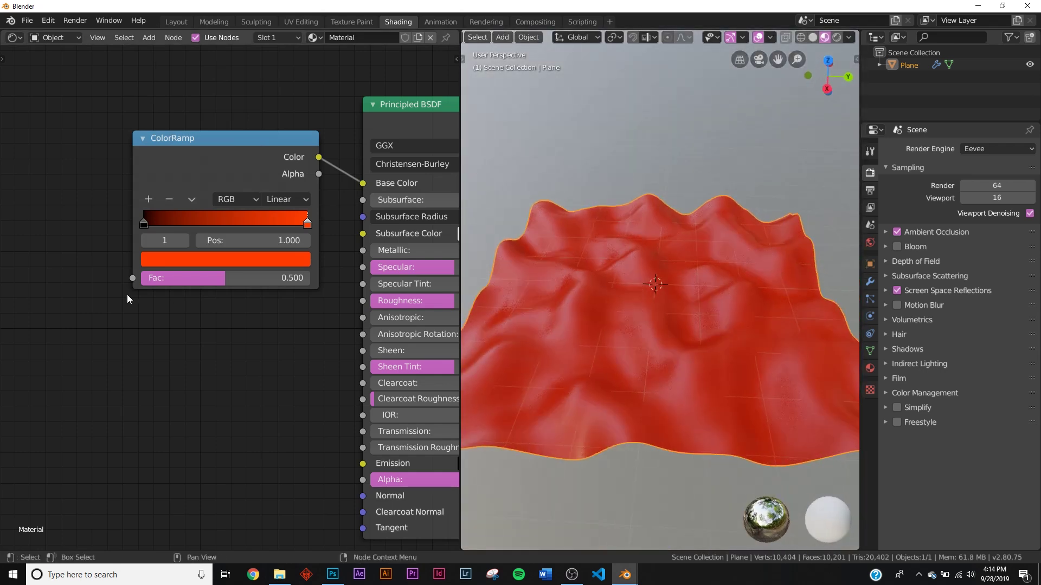
middle_click_drag(109, 297, 273, 323)
scroll(284, 234, "down", 2)
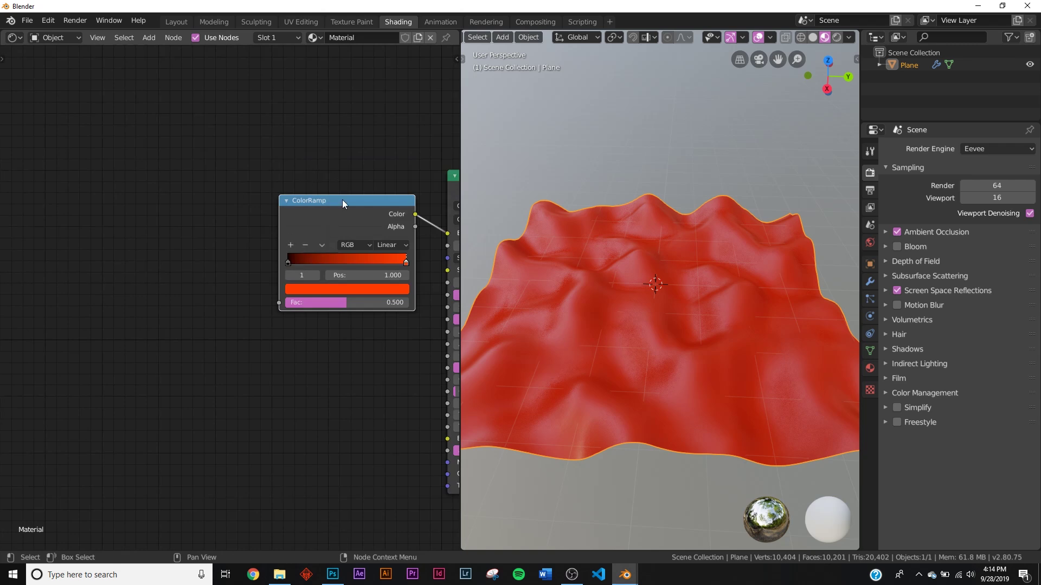
Add texture mapping nodes with Ctrl+T, delete the Image Texture, and link Mapping's Vector to the ramp's Fac.
key("ctrl+t")
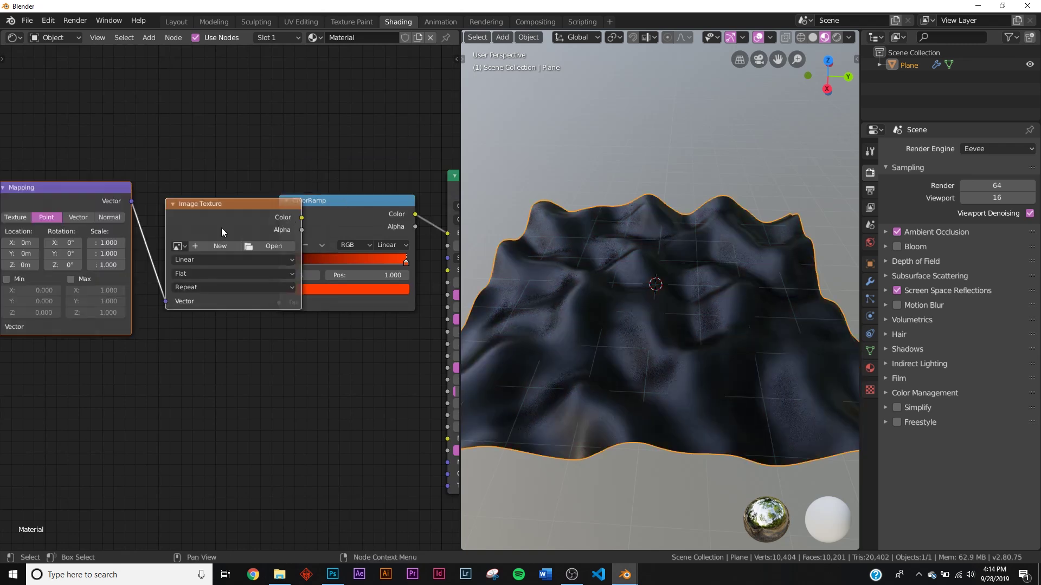
left_click(219, 217)
key("x")
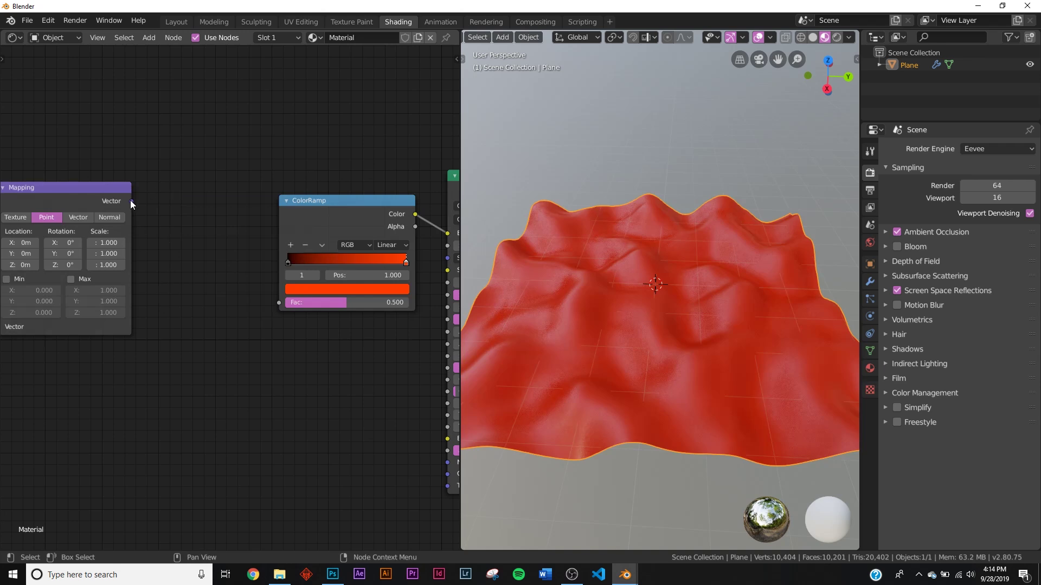
left_click_drag(131, 202, 281, 305)
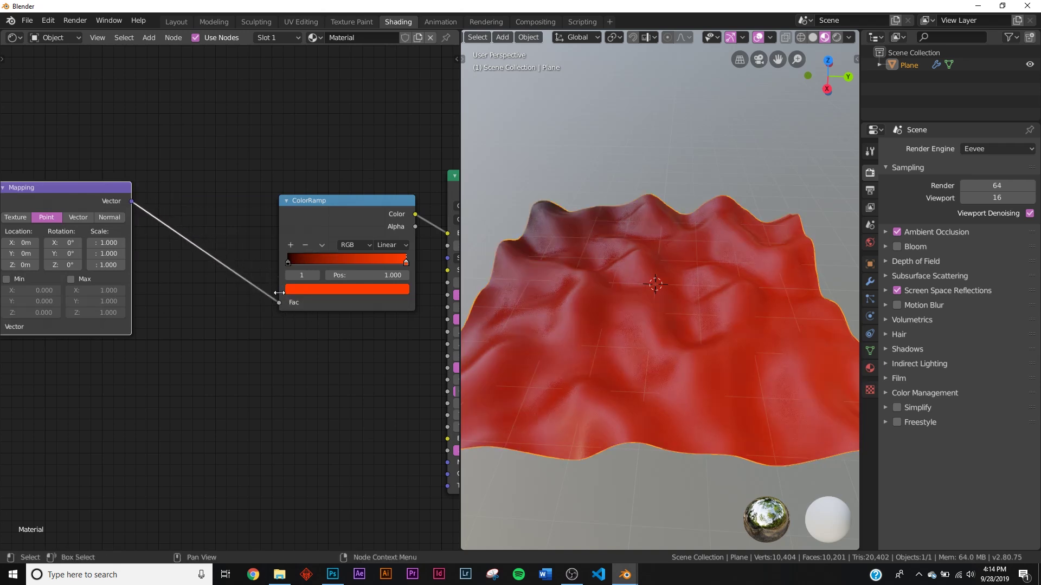
middle_click_drag(209, 298, 477, 276)
Connect Texture Coordinate's Object output into the Mapping node's Vector input.
scroll(182, 248, "up", 3)
scroll(184, 247, "up", 2)
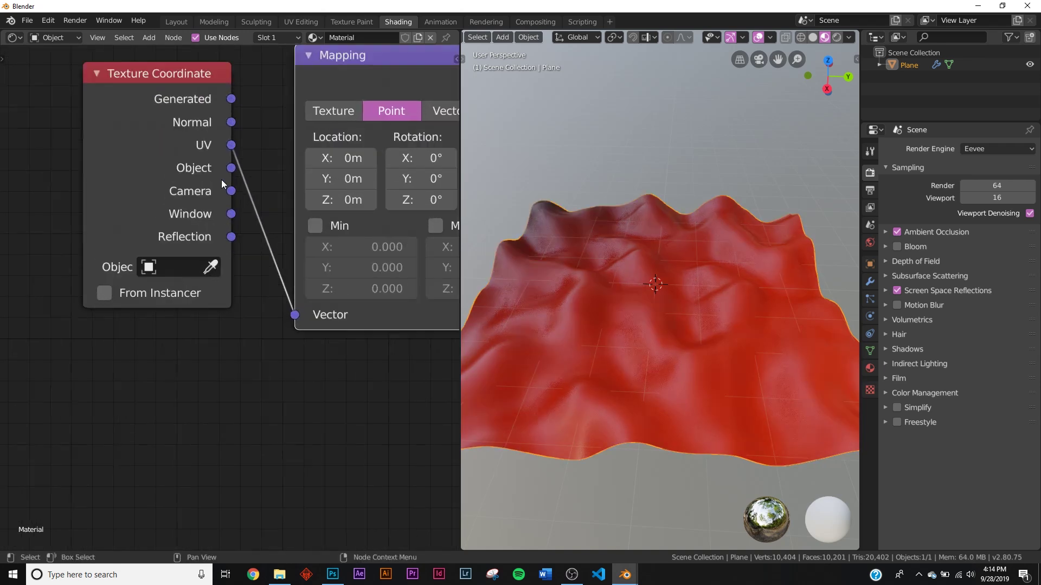
left_click_drag(231, 168, 297, 266)
left_click_drag(301, 320, 296, 315)
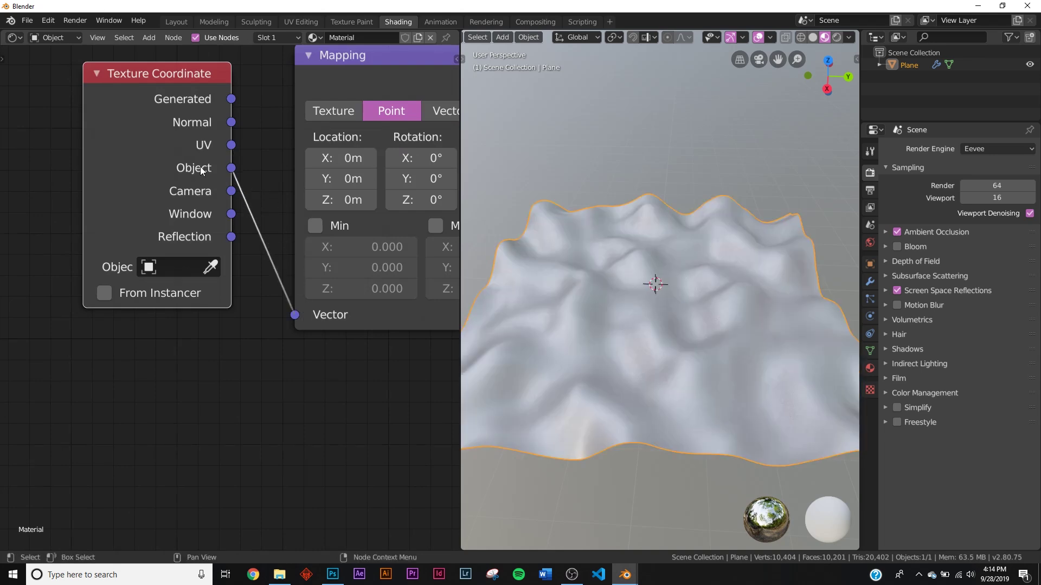
middle_click_drag(601, 288, 663, 380)
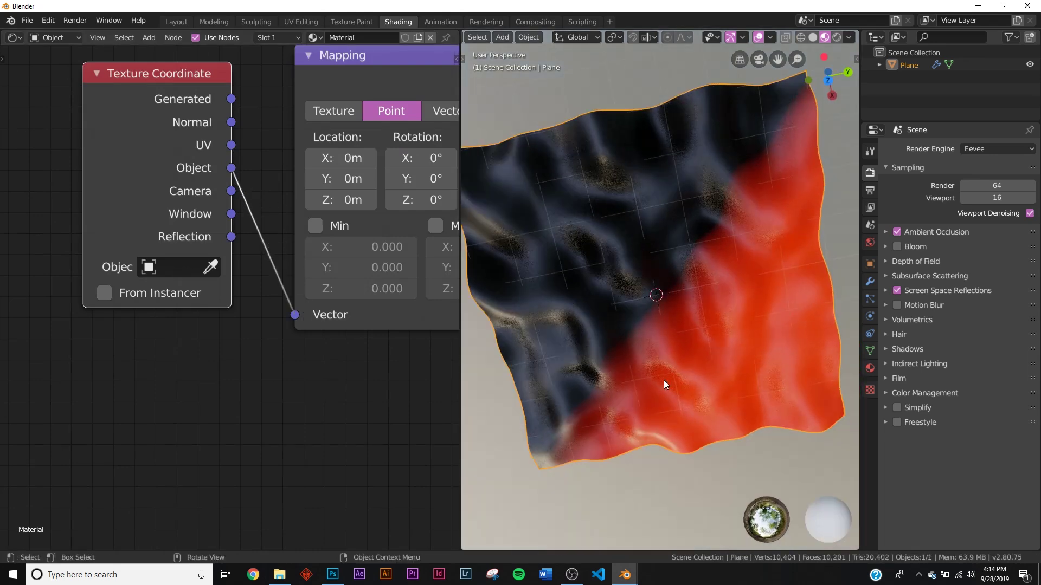
scroll(647, 356, "down", 4)
middle_click_drag(378, 205, 208, 222)
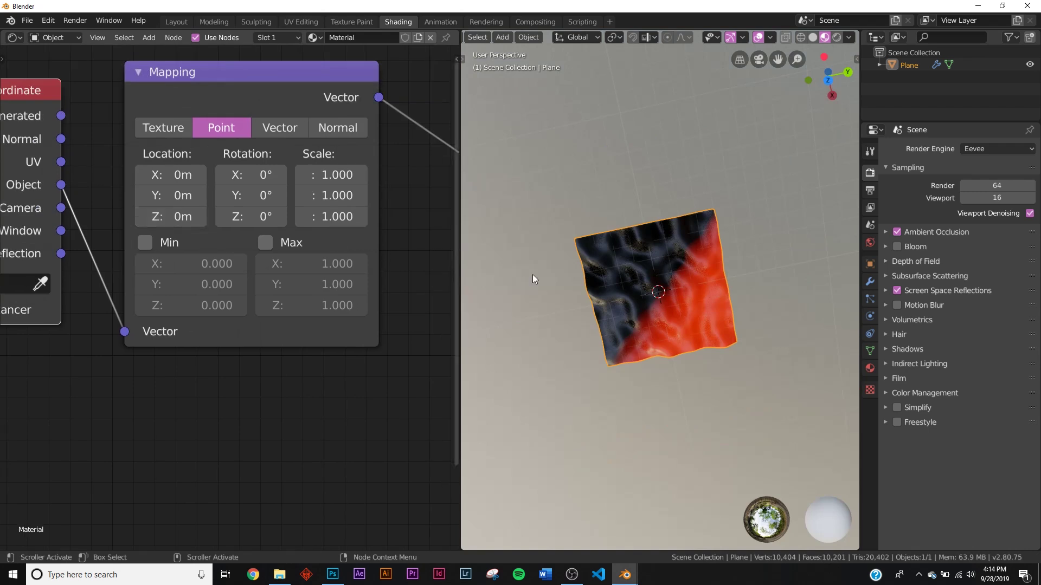
View the black-and-red terrain from the side and bring the ColorRamp node into view.
middle_click_drag(635, 296, 638, 211)
scroll(639, 217, "up", 5)
middle_click_drag(653, 284, 637, 254)
middle_click_drag(400, 237, 191, 264)
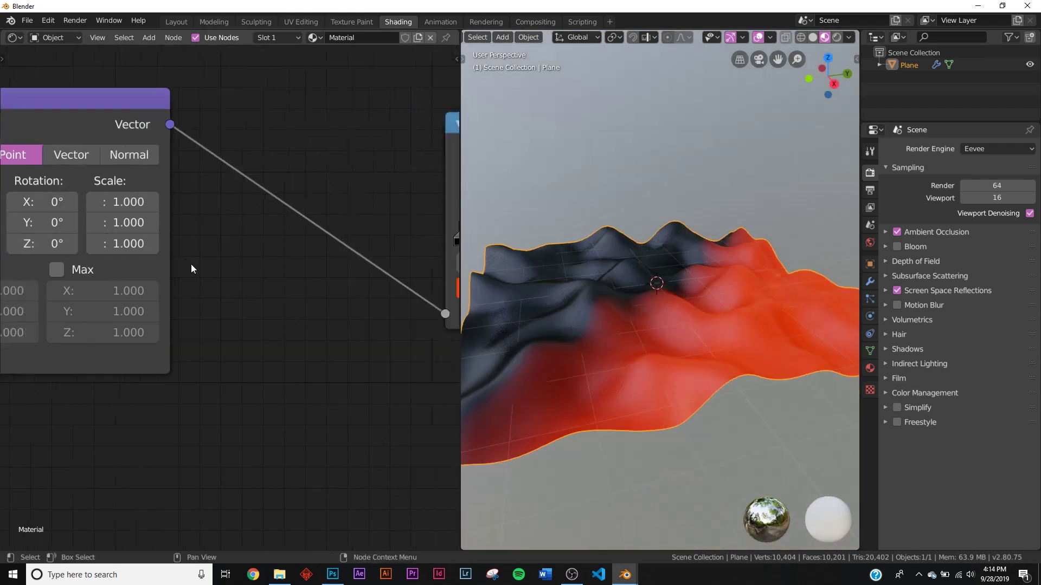
middle_click_drag(350, 265, 216, 267)
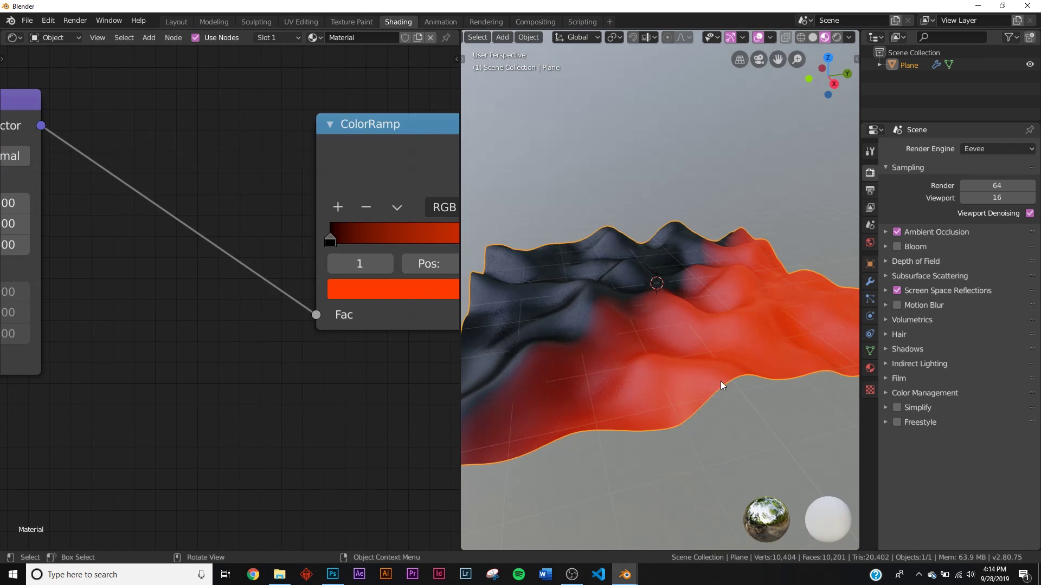
mouse_move(699, 369)
middle_mouse_down()
mouse_move(697, 388)
mouse_move(682, 361)
middle_mouse_up()
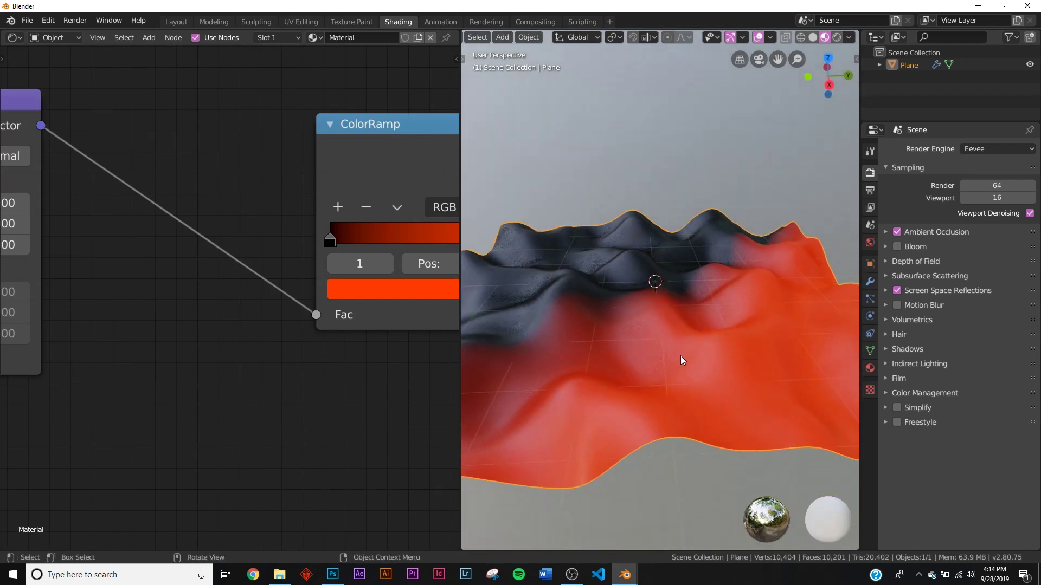
Look straight down on the terrain and frame the ColorRamp node.
scroll(682, 360, "down", 3)
scroll(681, 360, "up", 2)
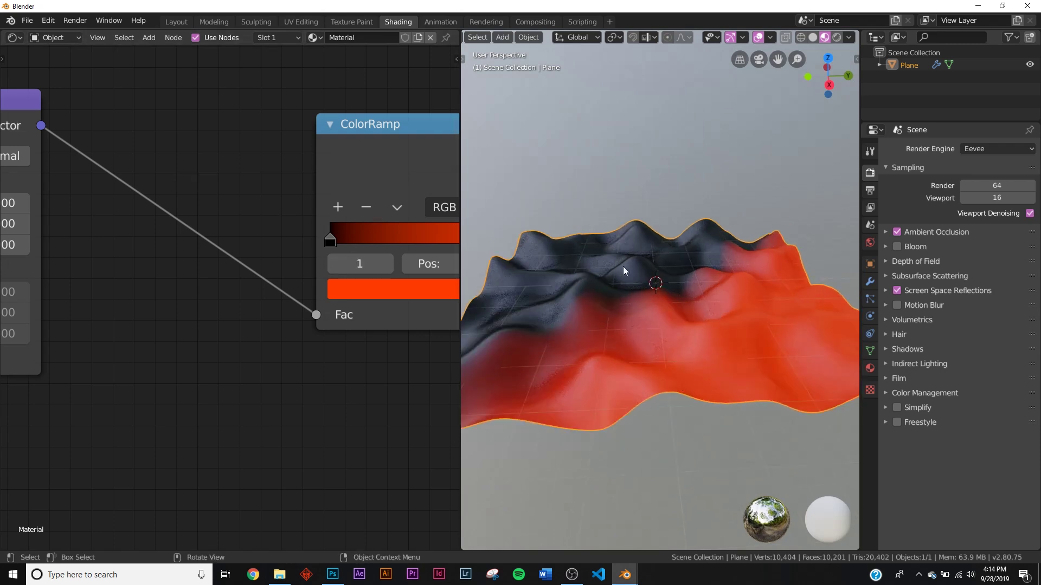
middle_click_drag(623, 271, 657, 287)
scroll(639, 295, "down", 3)
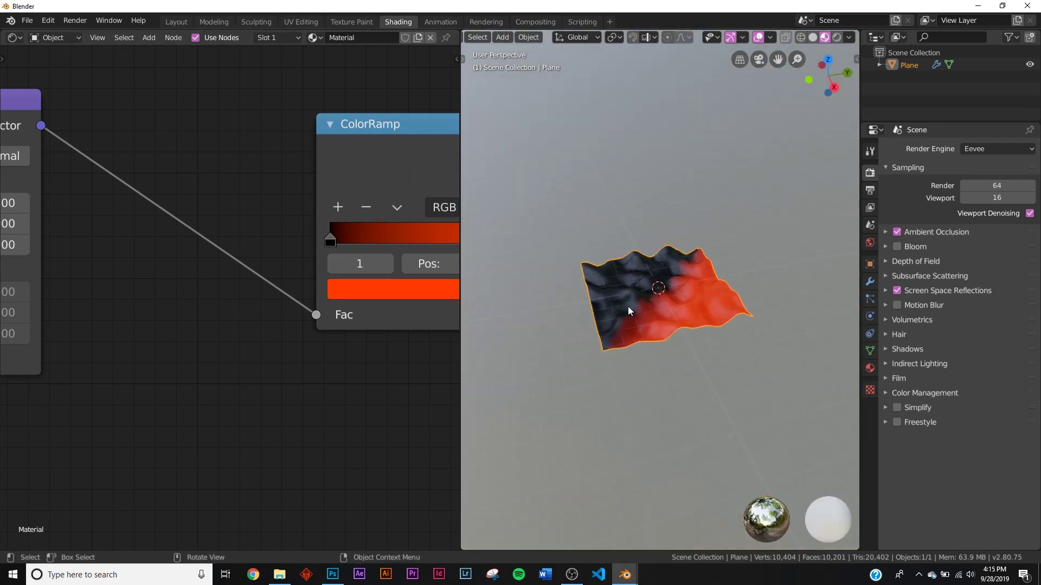
middle_click_drag(338, 214, 262, 228)
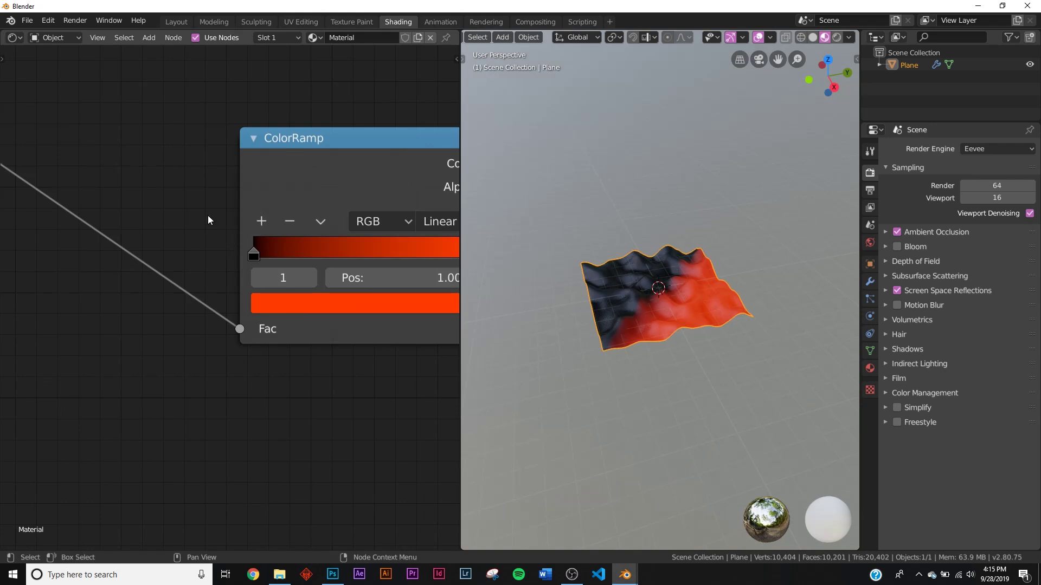
middle_click_drag(159, 184, 209, 201)
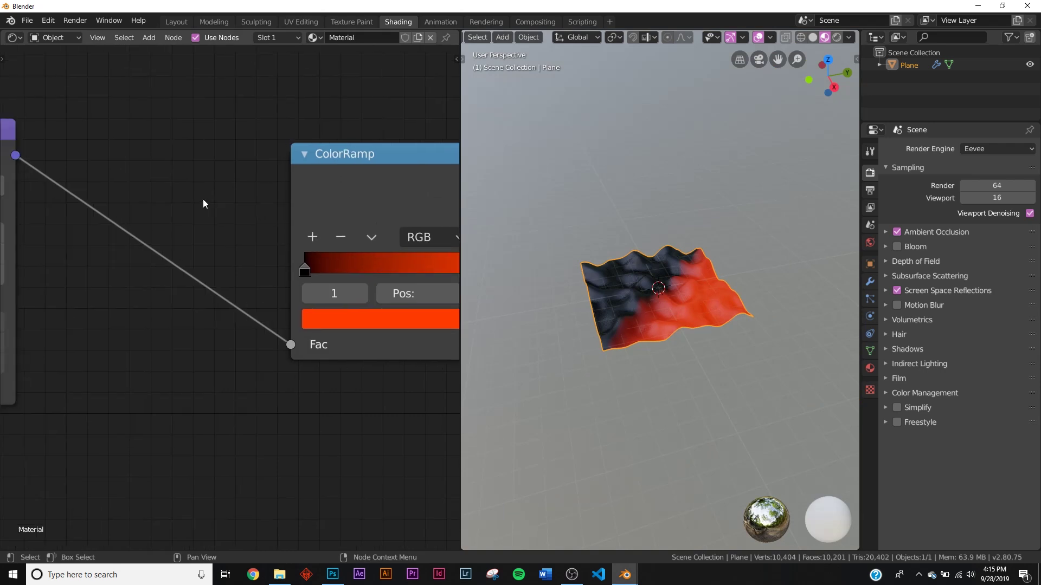
scroll(202, 199, "down", 1)
key("shift+a")
Insert a Separate XYZ node on the Vector-to-Fac link and drive the ramp from Z.
left_click(203, 200)
type("se")
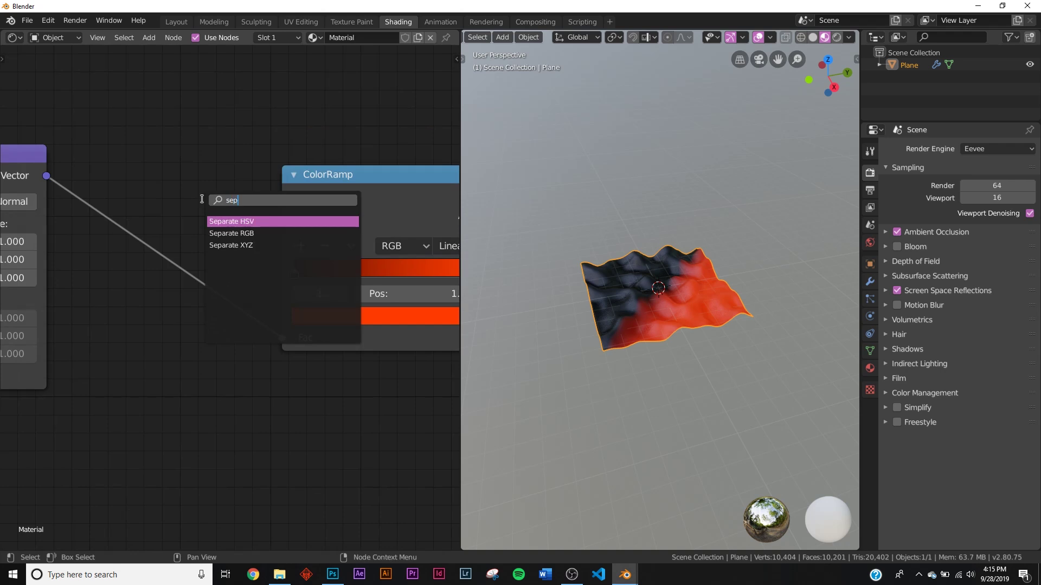
type("p")
key("Down")
key("Down")
key("Return")
left_click(260, 258)
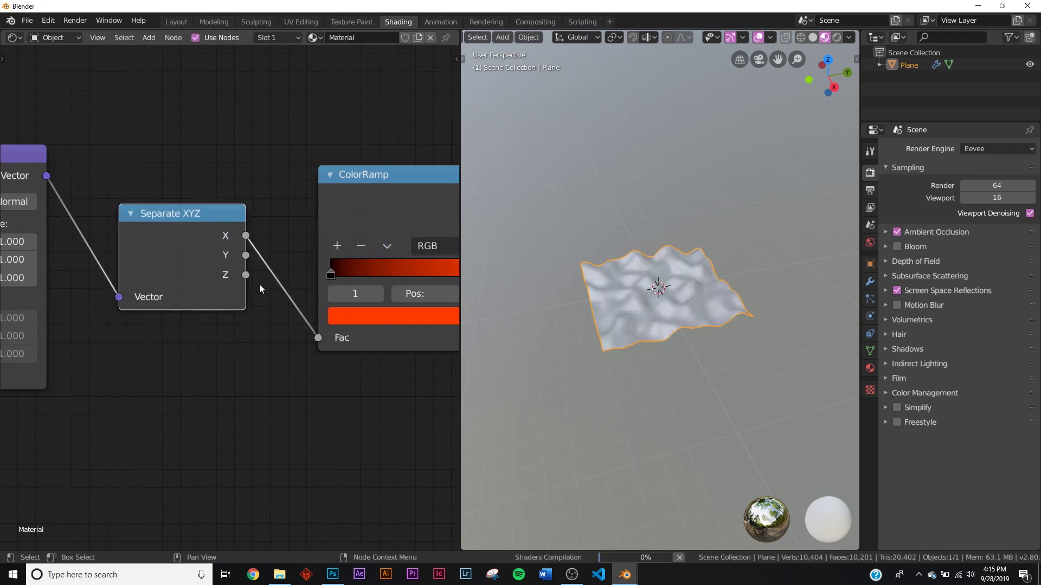
left_click_drag(246, 274, 314, 336)
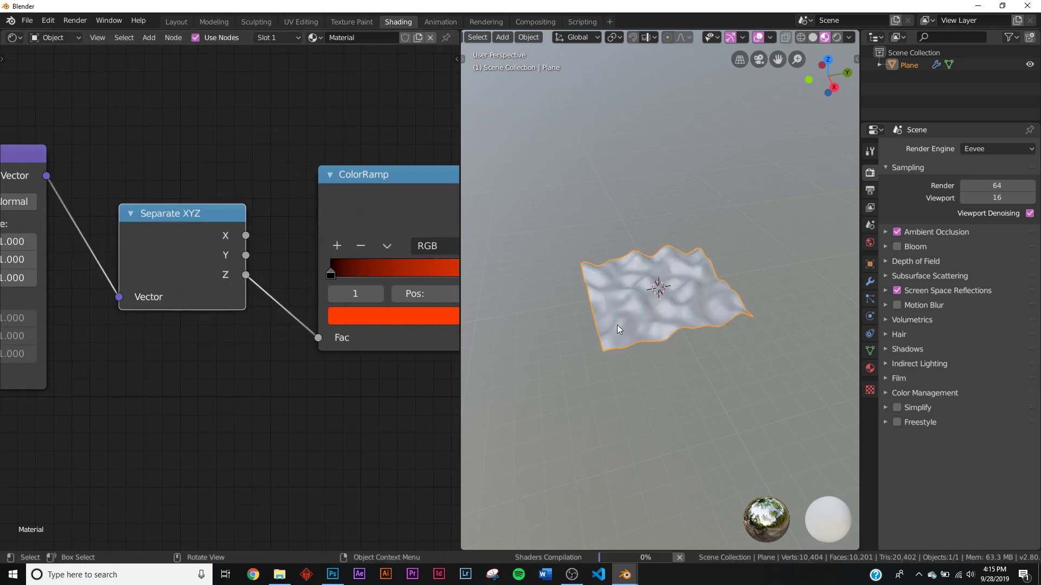
scroll(675, 320, "up", 3)
middle_click_drag(675, 320, 652, 338)
Lower the Displace modifier strength to 0.800 to flatten the hills.
scroll(672, 396, "up", 4)
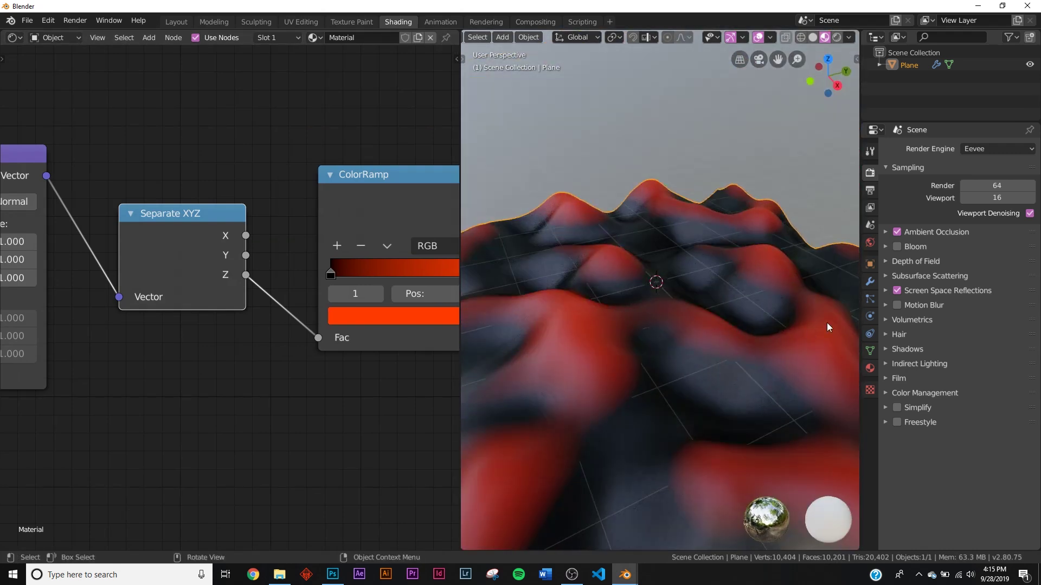
left_click(870, 281)
mouse_move(991, 283)
left_mouse_down()
mouse_move(1029, 283)
mouse_move(991, 283)
left_mouse_up()
middle_click_drag(718, 285, 684, 301)
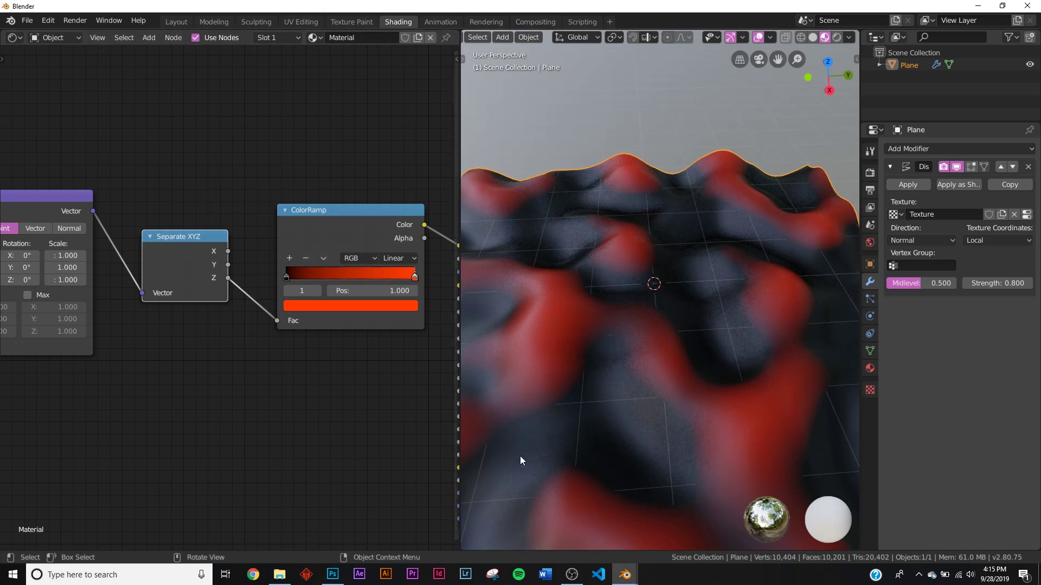
key("shift+a")
Insert a Math node on the Z-to-Fac link, set to Divide by -0.900.
left_click(294, 181)
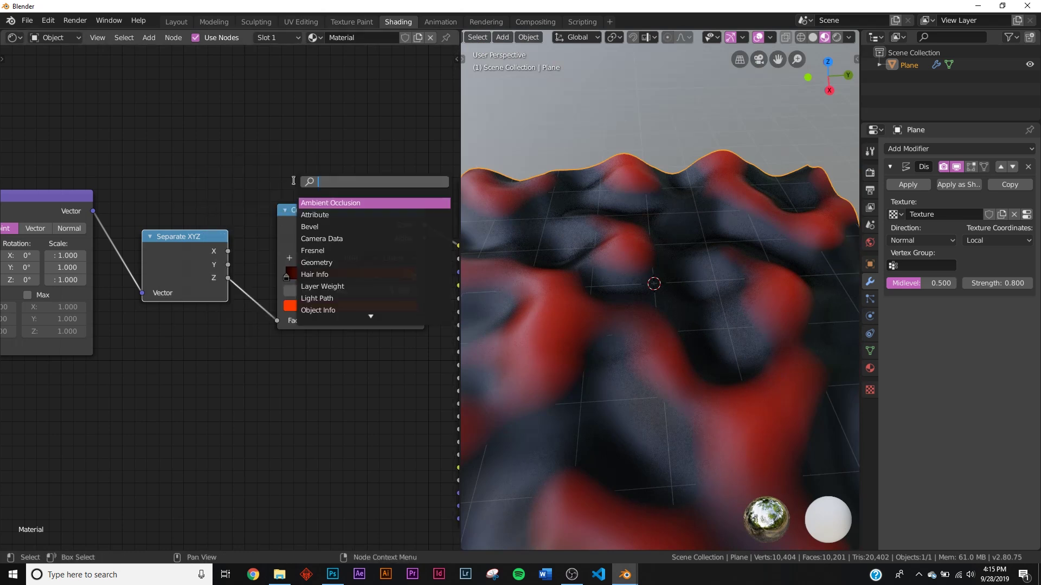
type("mat")
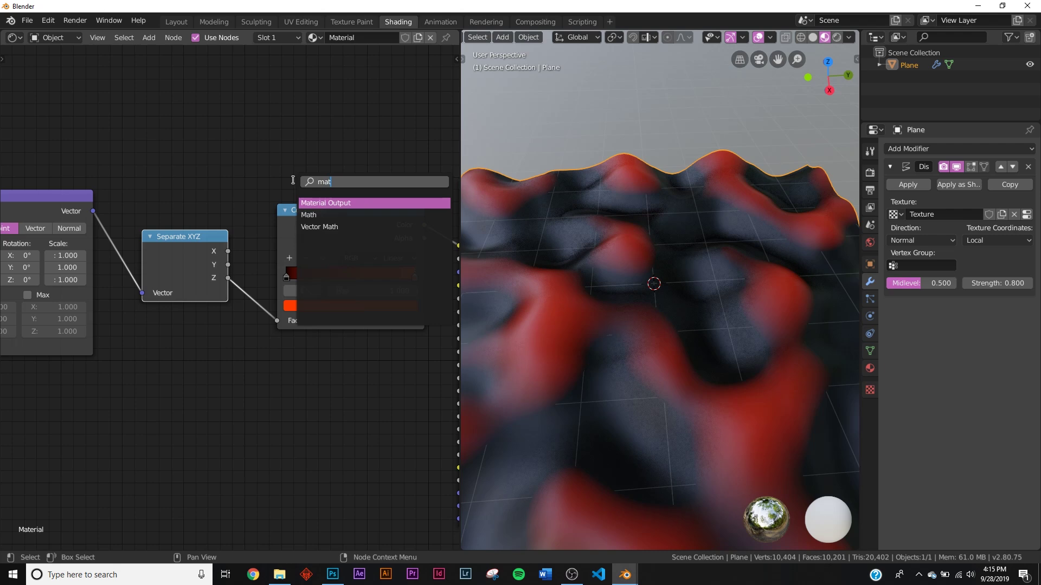
left_click(342, 214)
left_click(277, 286)
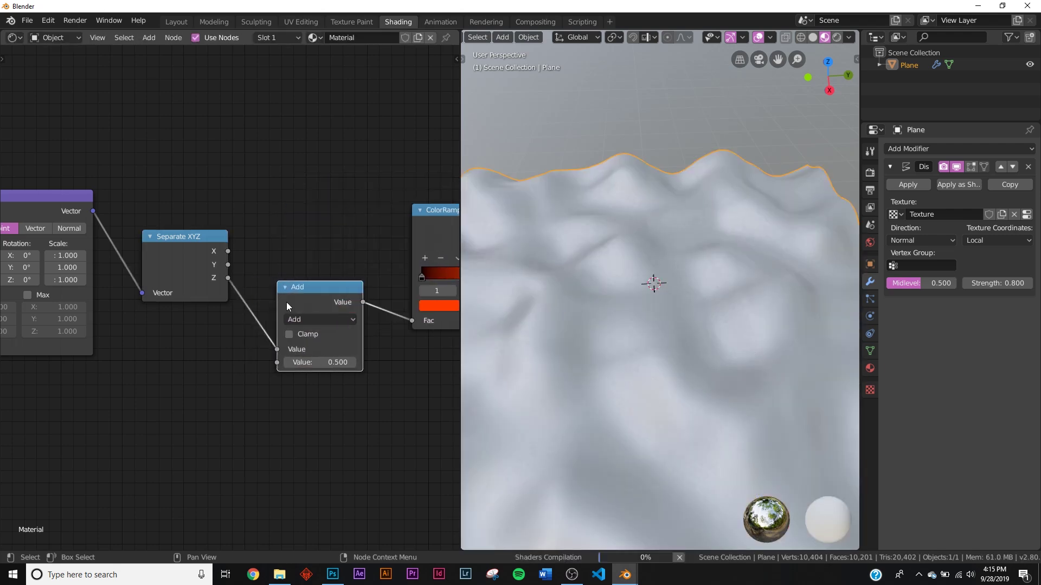
left_click(316, 319)
left_click(312, 372)
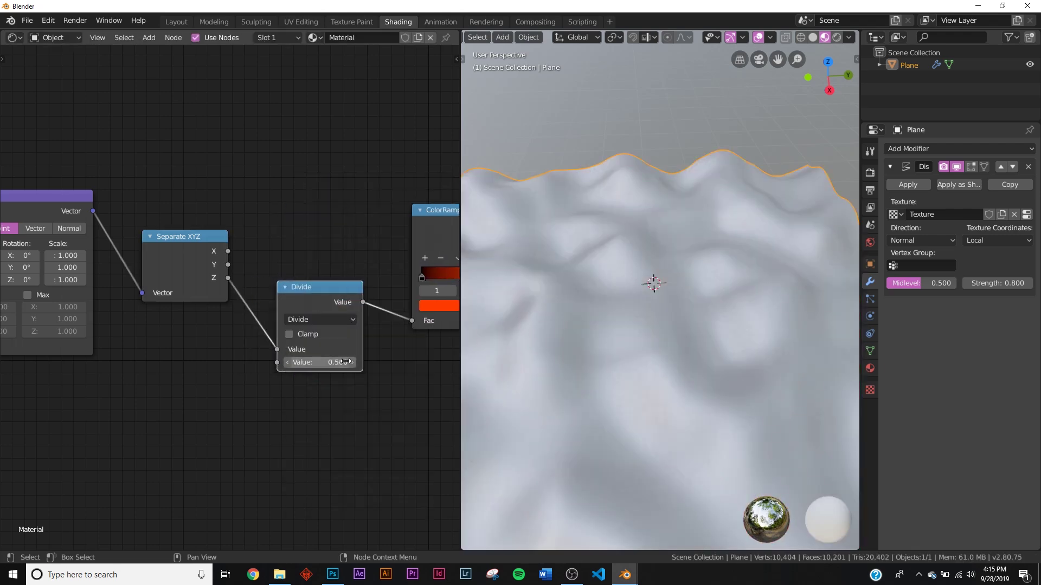
left_click_drag(334, 362, 295, 362)
left_click(334, 362)
type("0.29")
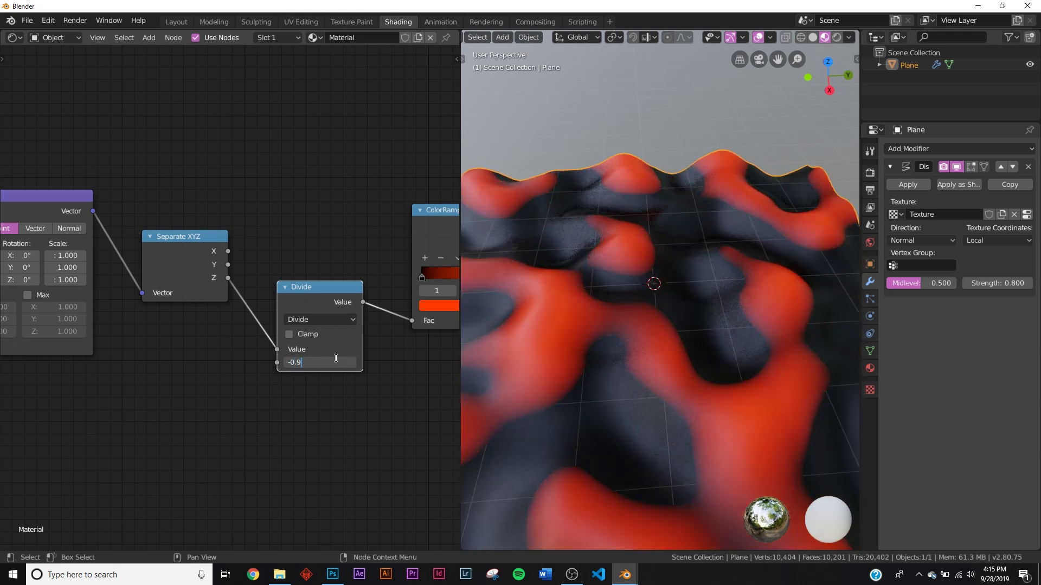
key("Return")
mouse_move(662, 264)
middle_mouse_down()
mouse_move(669, 376)
mouse_move(672, 252)
mouse_move(688, 356)
mouse_move(675, 275)
middle_mouse_up()
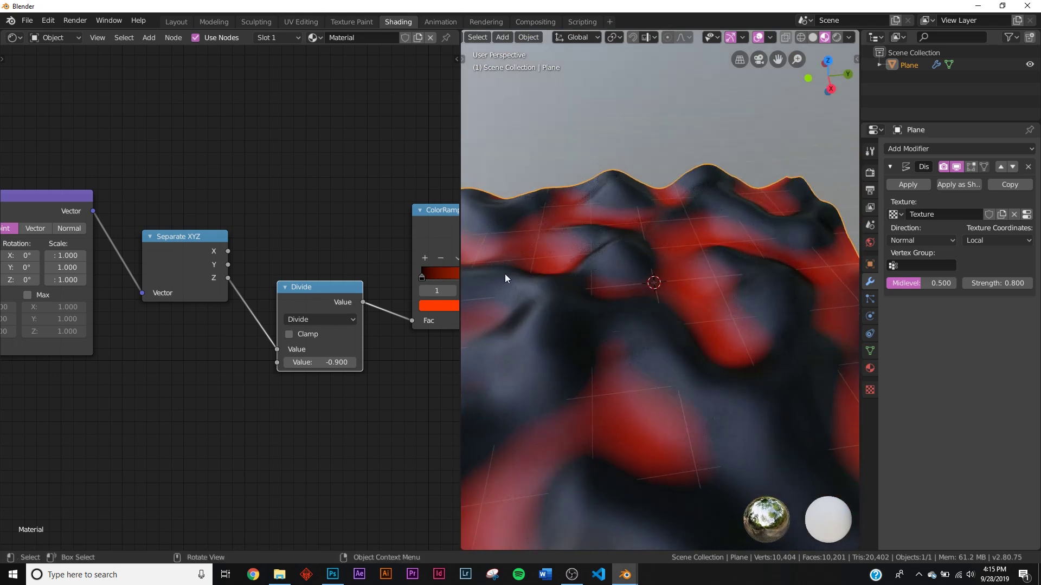
Duplicate the ColorRamp node and place the copy below the original.
mouse_move(776, 291)
middle_mouse_down()
mouse_move(774, 308)
mouse_move(758, 297)
middle_mouse_up()
scroll(766, 316, "up", 4)
scroll(766, 317, "down", 4)
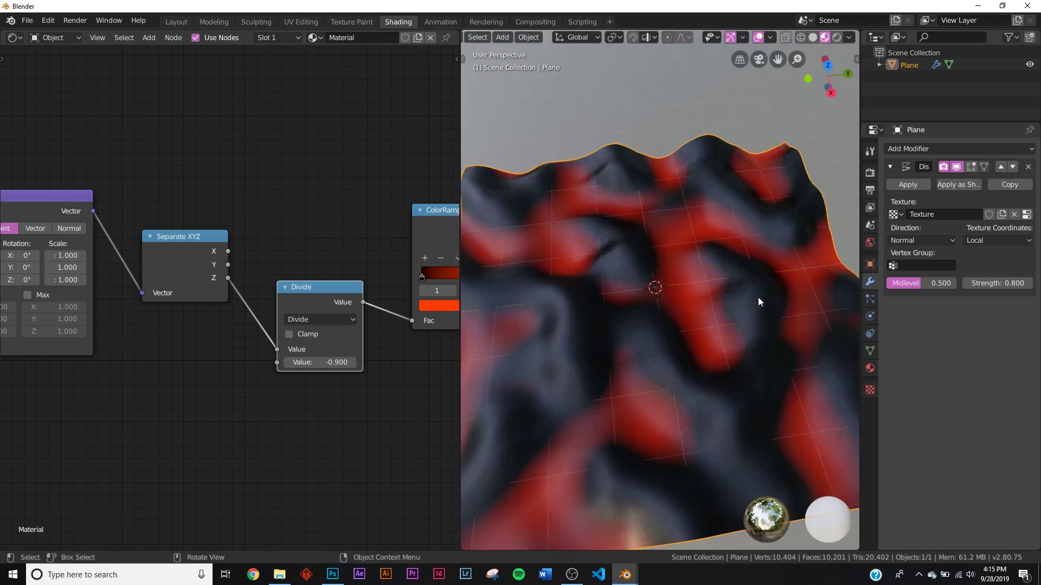
left_click_drag(165, 237, 166, 284)
middle_click_drag(392, 301, 221, 243)
left_click(322, 157)
key("shift+d")
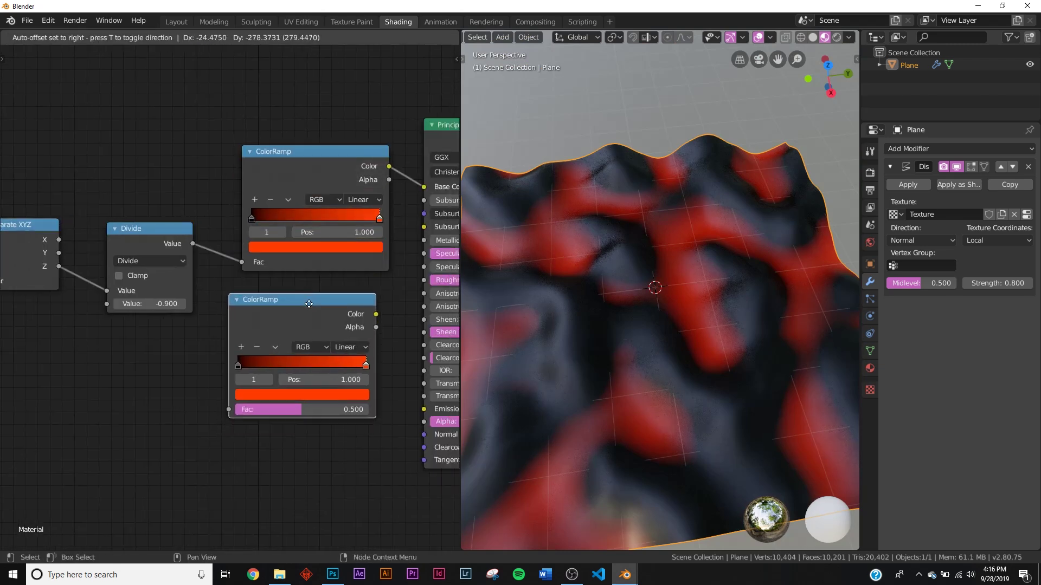
left_click(305, 306)
Move the six left-hand nodes further left to make room in the node tree.
scroll(179, 224, "down", 5)
middle_click_drag(179, 224, 206, 224)
left_click_drag(49, 232, 316, 411)
key("g")
left_click(214, 411)
left_click(184, 383)
middle_click_drag(147, 336, 298, 298)
scroll(298, 298, "up", 9)
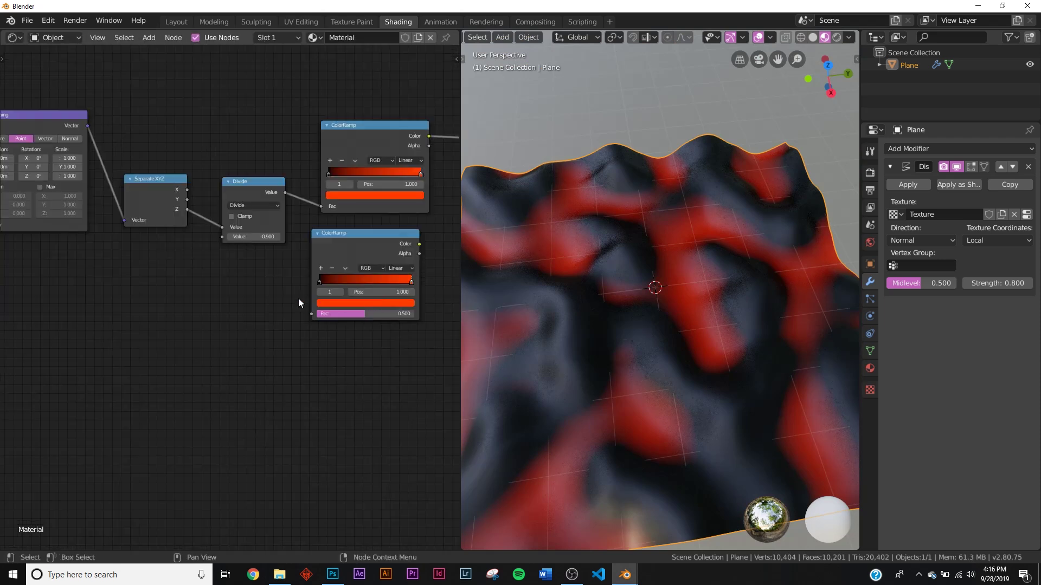
Add a Wave Texture node and connect it to the lower ColorRamp's Fac.
key("shift+a")
type("swa")
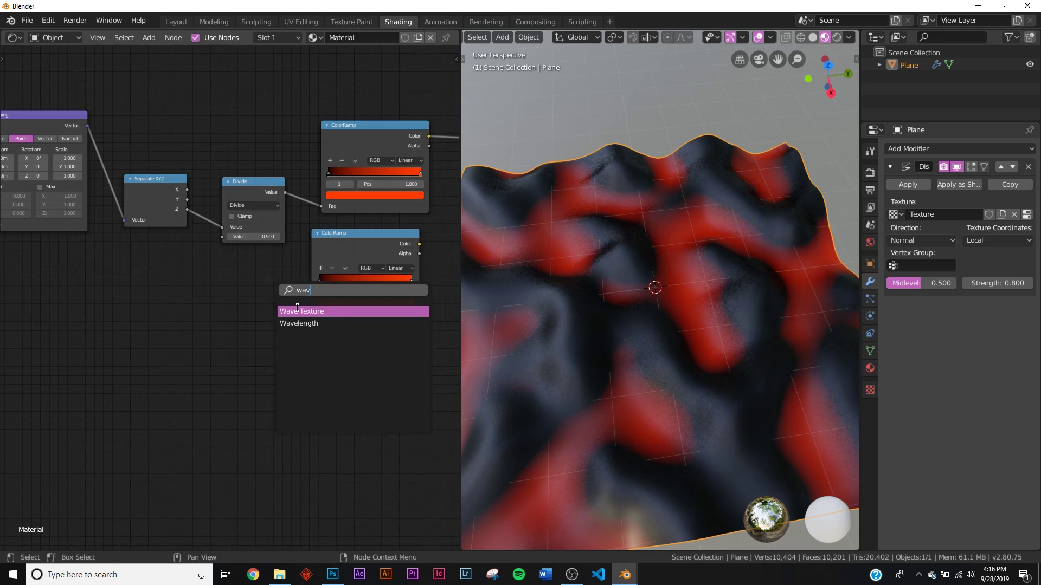
left_click(297, 310)
left_click(225, 289)
left_click_drag(280, 301, 312, 312)
Insert a MixRGB node after the original ramp and feed the lower ramp's colour into it.
middle_click_drag(428, 227, 291, 254)
middle_click_drag(354, 160, 263, 212)
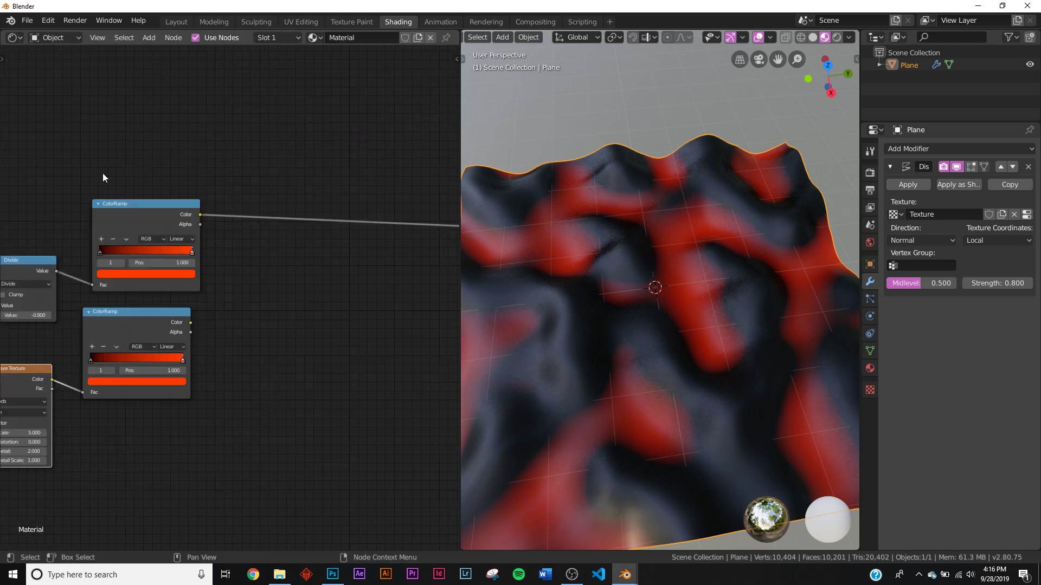
key("shift+a")
left_click(270, 164)
type("mix")
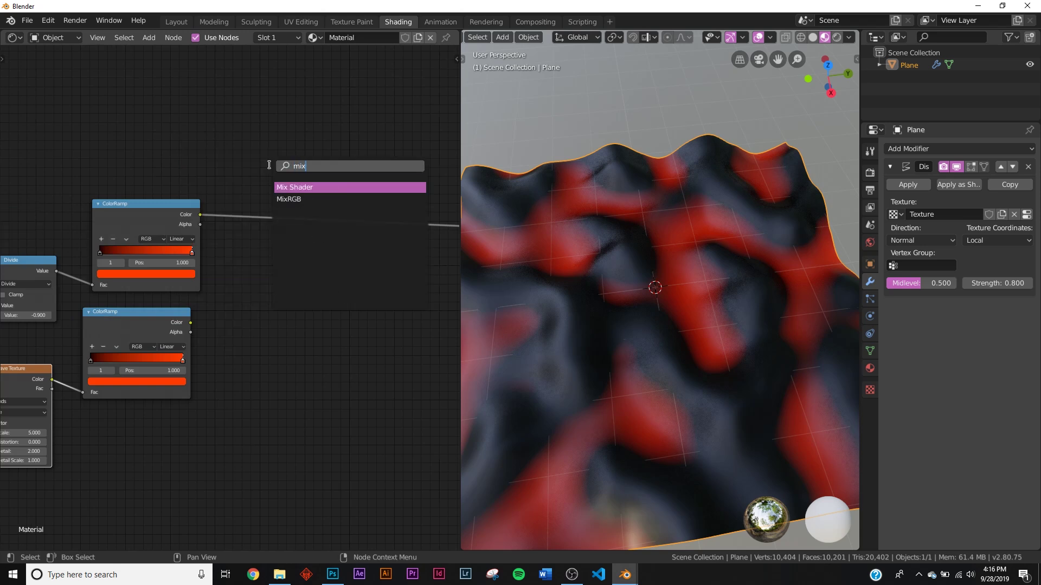
left_click(289, 199)
left_click(253, 214)
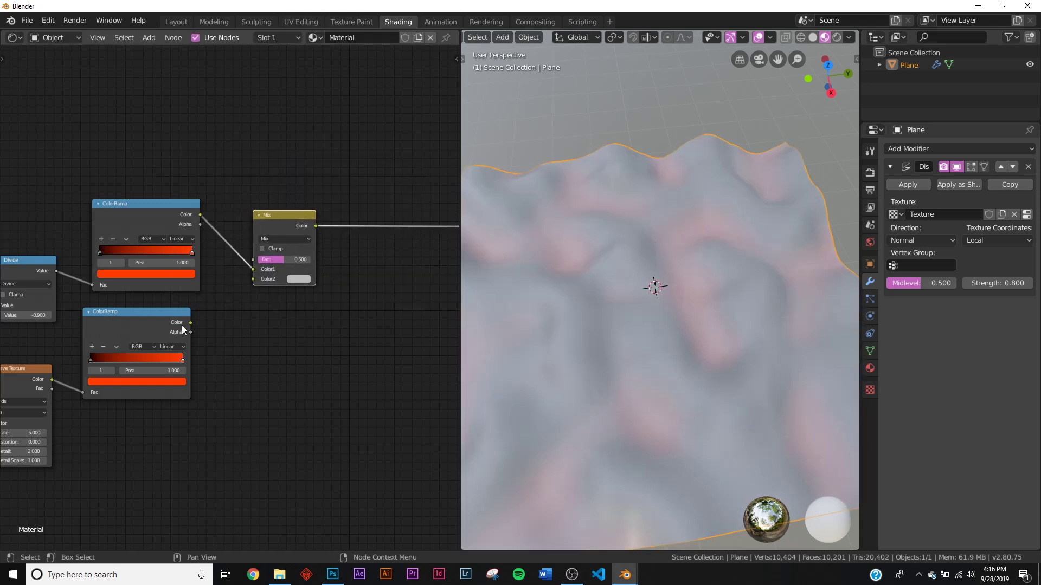
left_click_drag(195, 320, 253, 279)
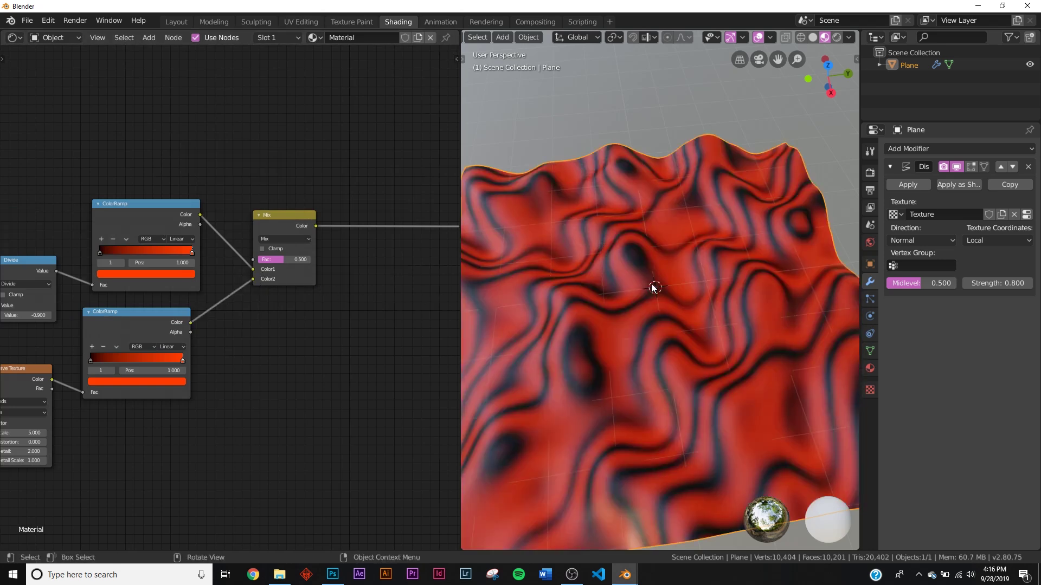
middle_click_drag(653, 287, 675, 282)
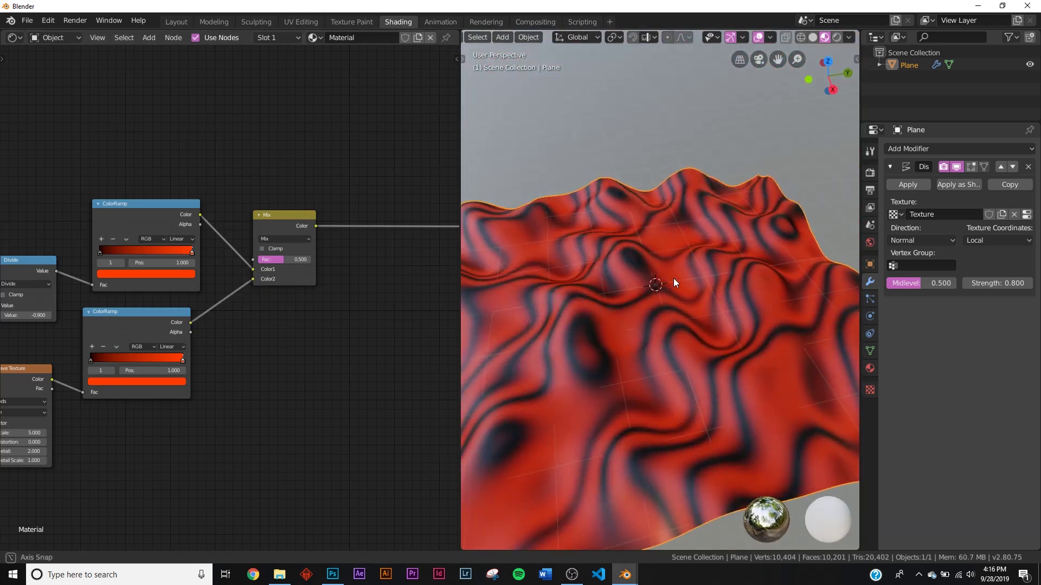
middle_click_drag(52, 314, 224, 251)
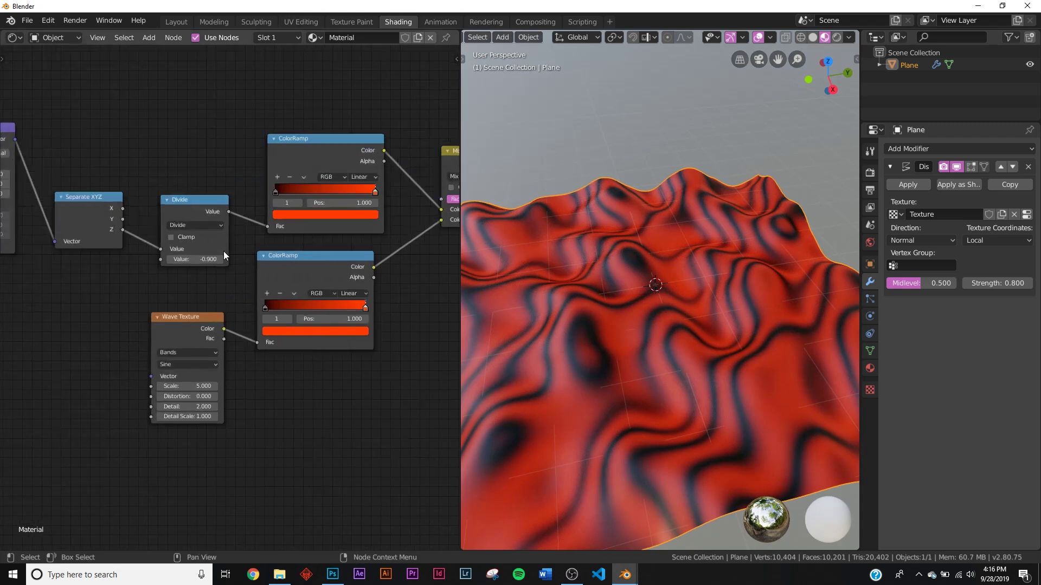
scroll(224, 251, "up", 2)
left_click_drag(226, 197, 213, 346)
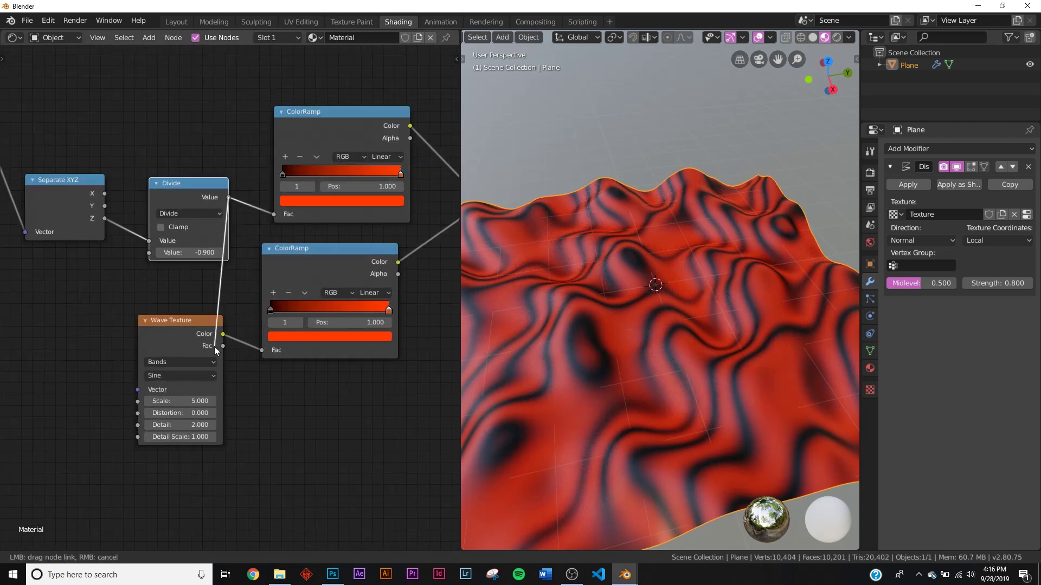
left_click_drag(139, 408, 138, 388)
middle_click_drag(827, 282, 528, 232)
scroll(837, 309, "up", 4)
middle_click_drag(589, 240, 652, 354)
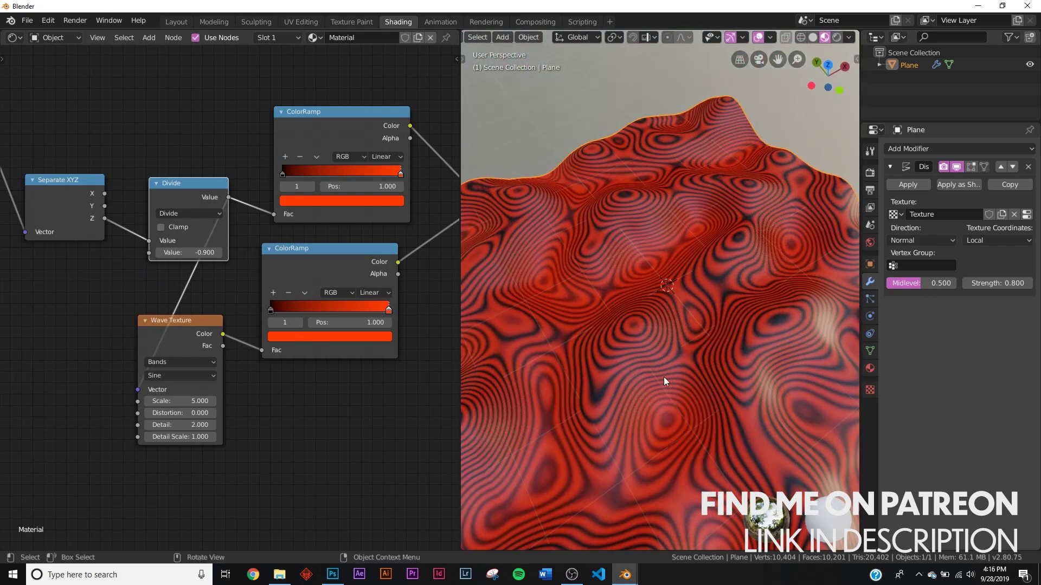
middle_click_drag(659, 402, 548, 243)
scroll(656, 249, "up", 5)
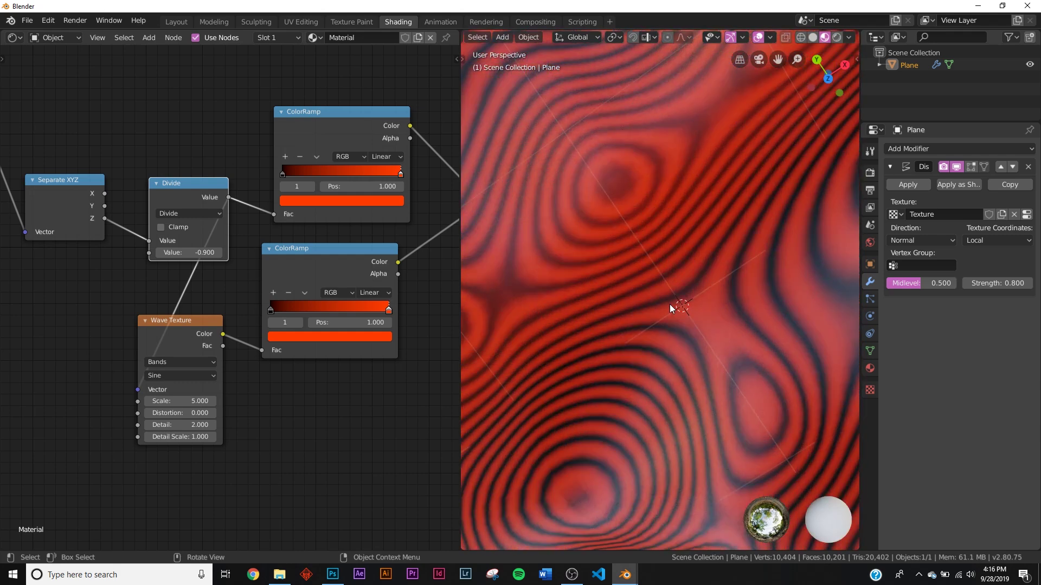
scroll(590, 351, "up", 4)
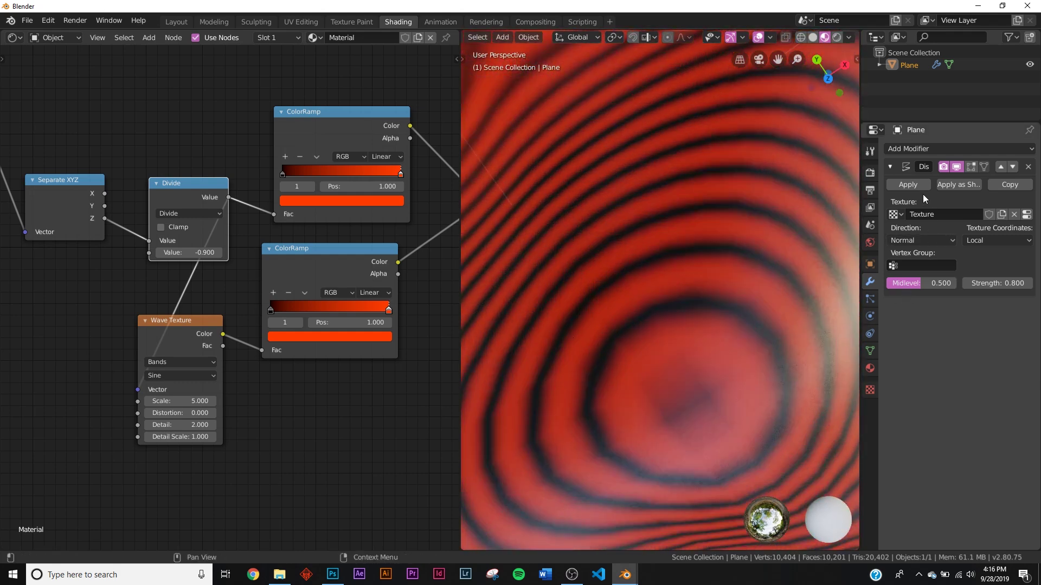
Add a Catmull-Clark Subdivision Surface modifier (Viewport 1, Render 2) and inspect the terrain from low.
left_click(913, 150)
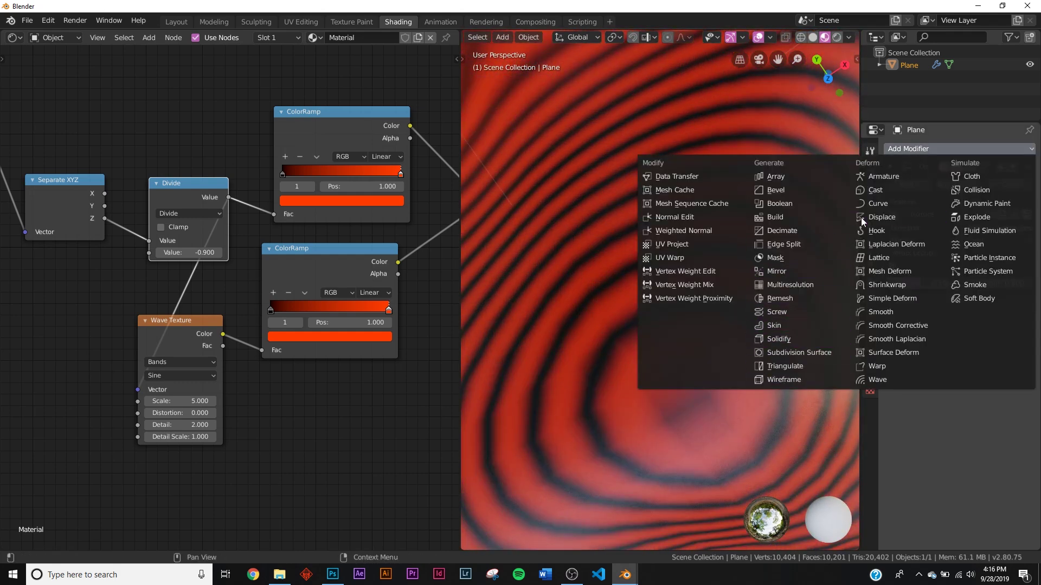
left_click(800, 353)
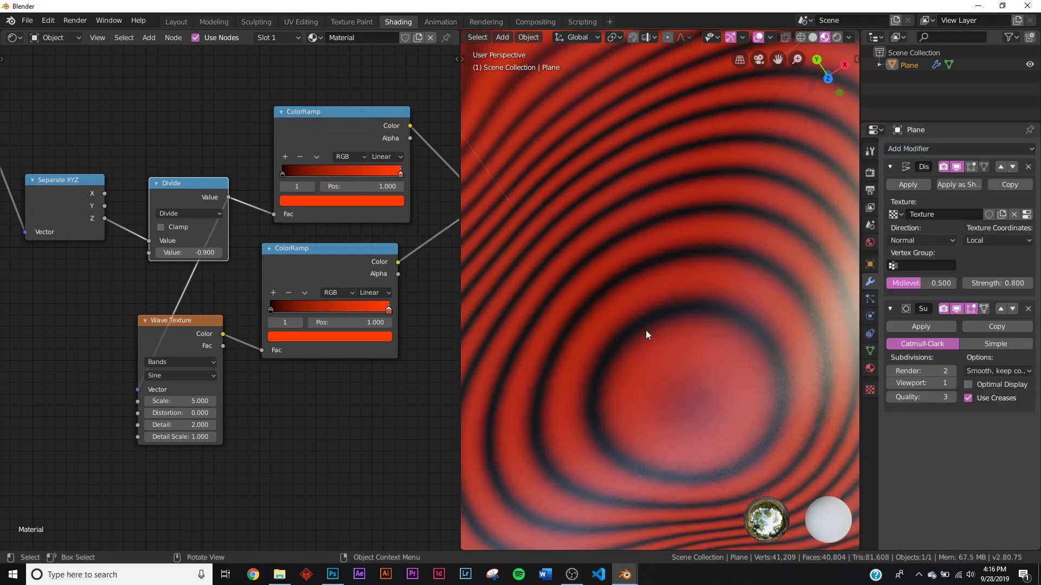
middle_click_drag(759, 358, 750, 242)
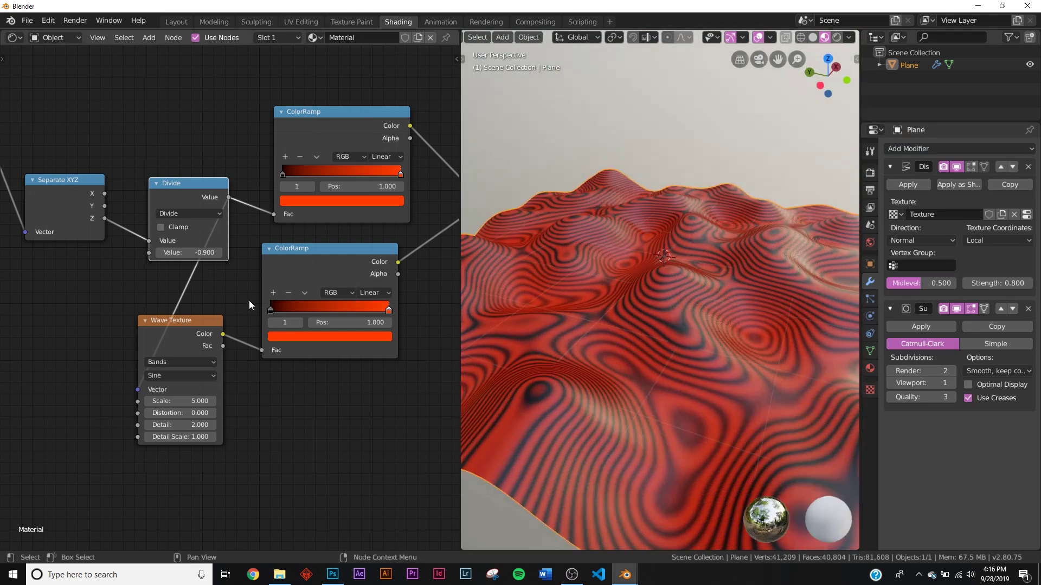
Set both the upper and lower ColorRamps to B-Spline interpolation.
left_click(373, 295)
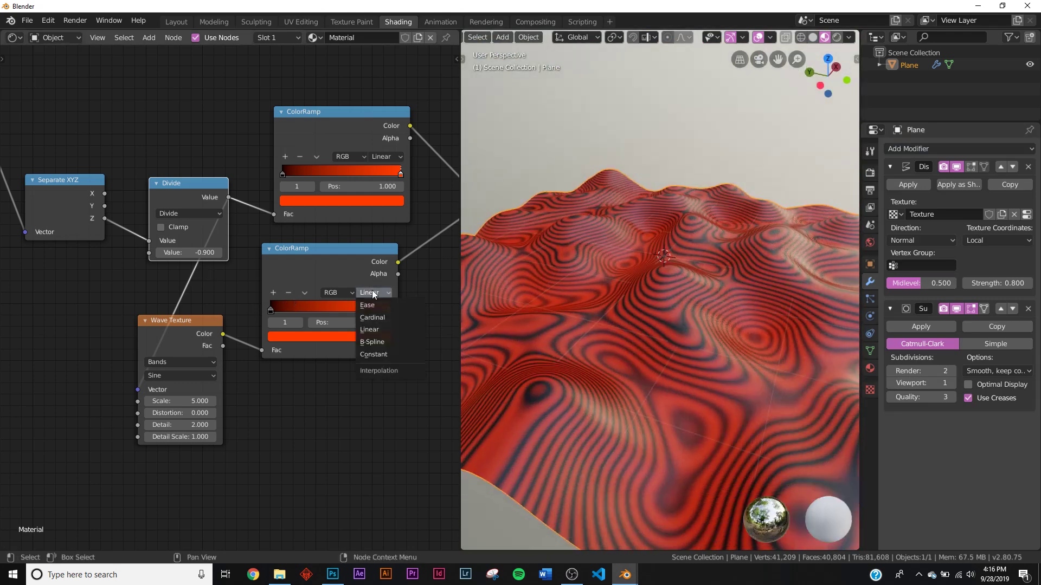
scroll(285, 272, "up", 2)
left_click(384, 144)
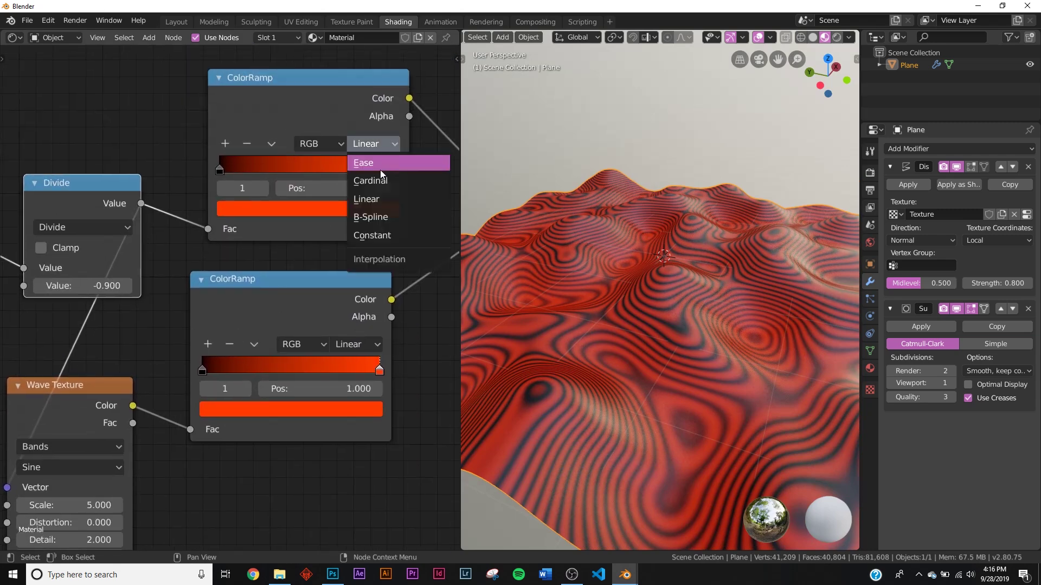
left_click(382, 217)
left_click(360, 344)
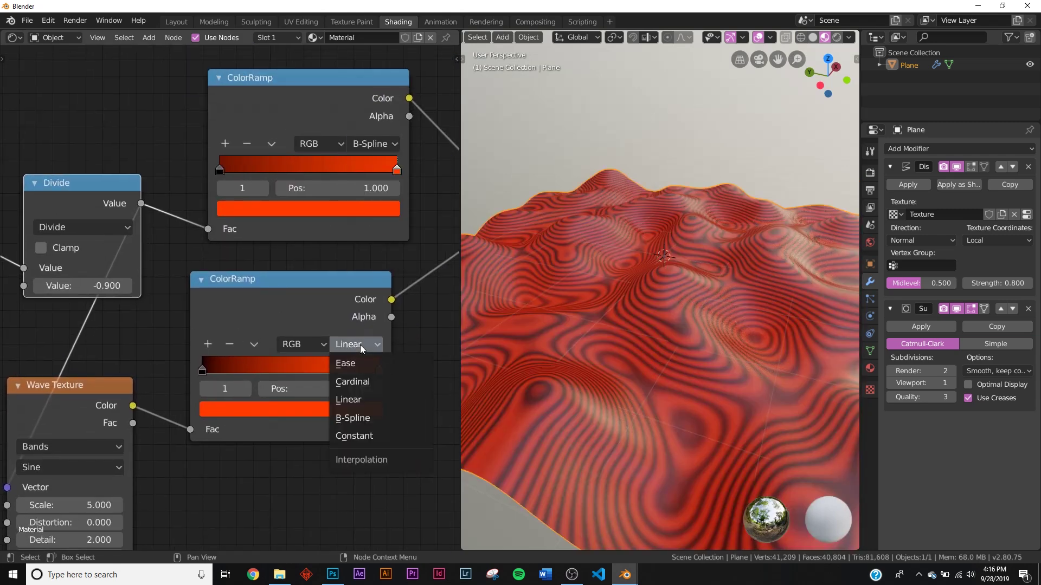
left_click(367, 434)
left_click(357, 348)
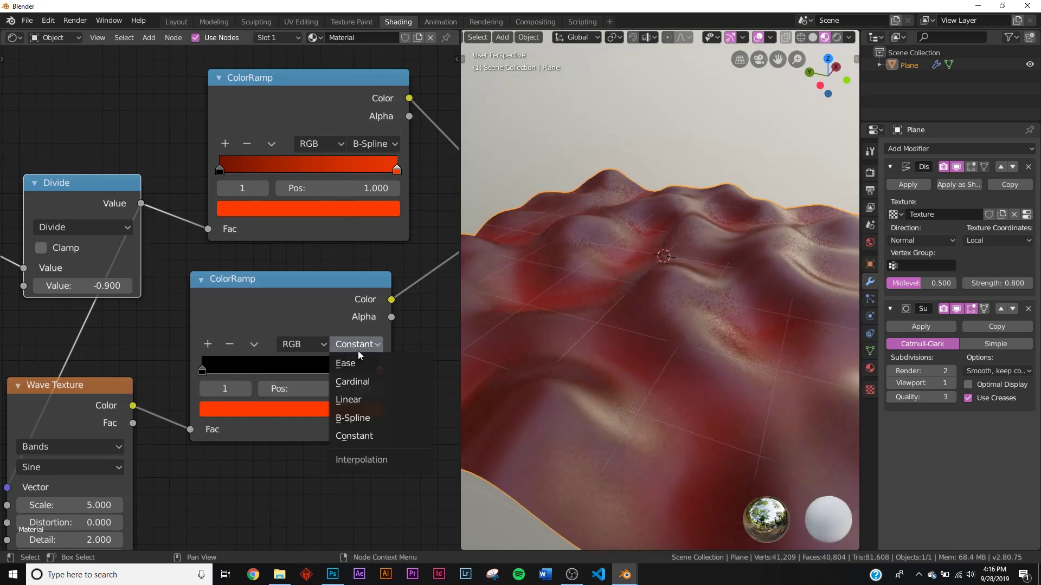
left_click(378, 422)
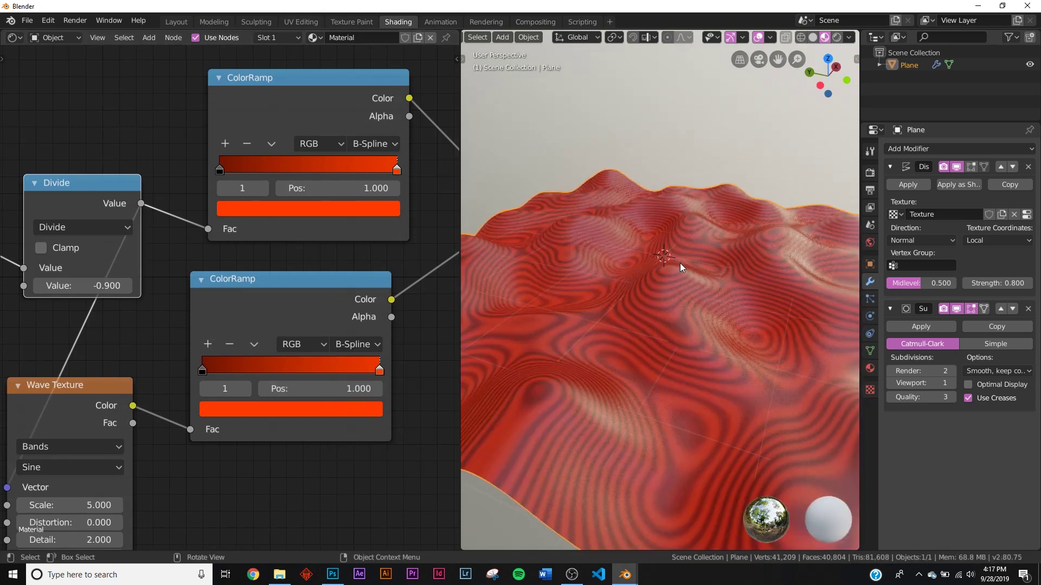
Move the upper ramp's stops to 0.079 and 0.244 and the lower ramp's black stop to 0.886.
middle_click_drag(679, 262, 681, 323)
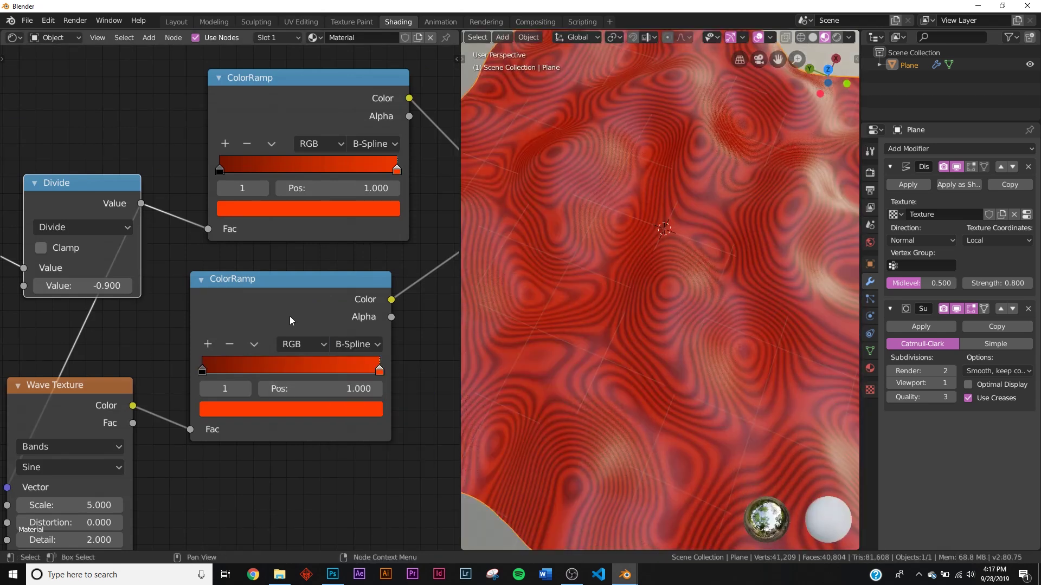
mouse_move(202, 370)
left_mouse_down()
mouse_move(357, 363)
mouse_move(346, 363)
left_mouse_up()
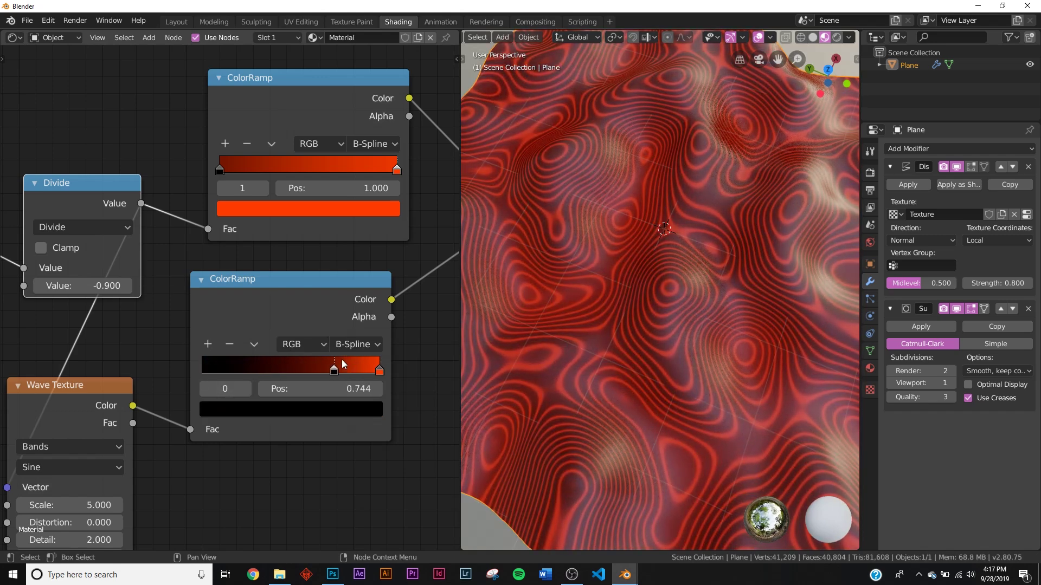
middle_click_drag(360, 214, 328, 296)
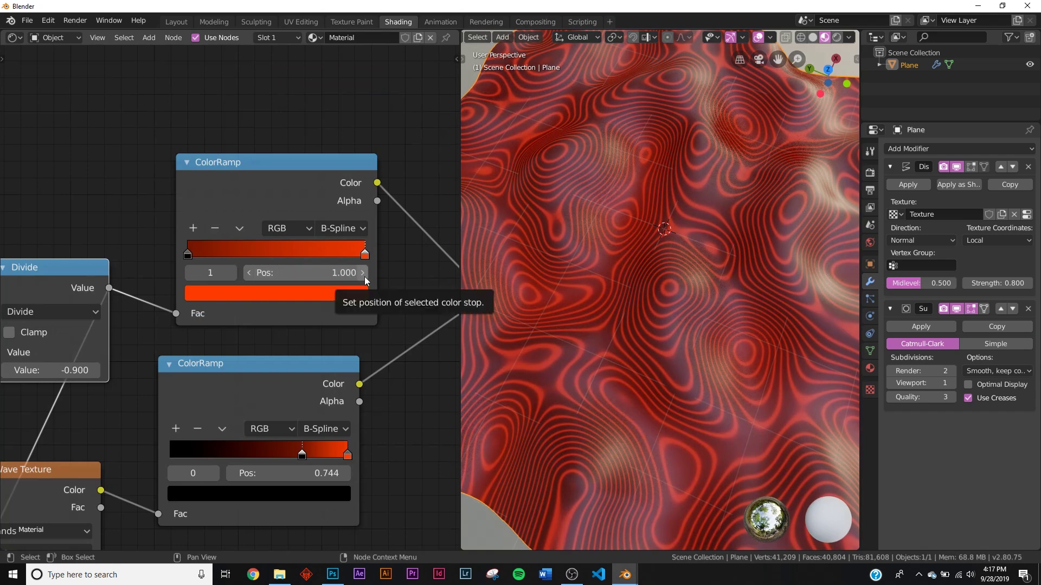
left_click_drag(364, 253, 226, 254)
middle_click_drag(520, 260, 648, 282)
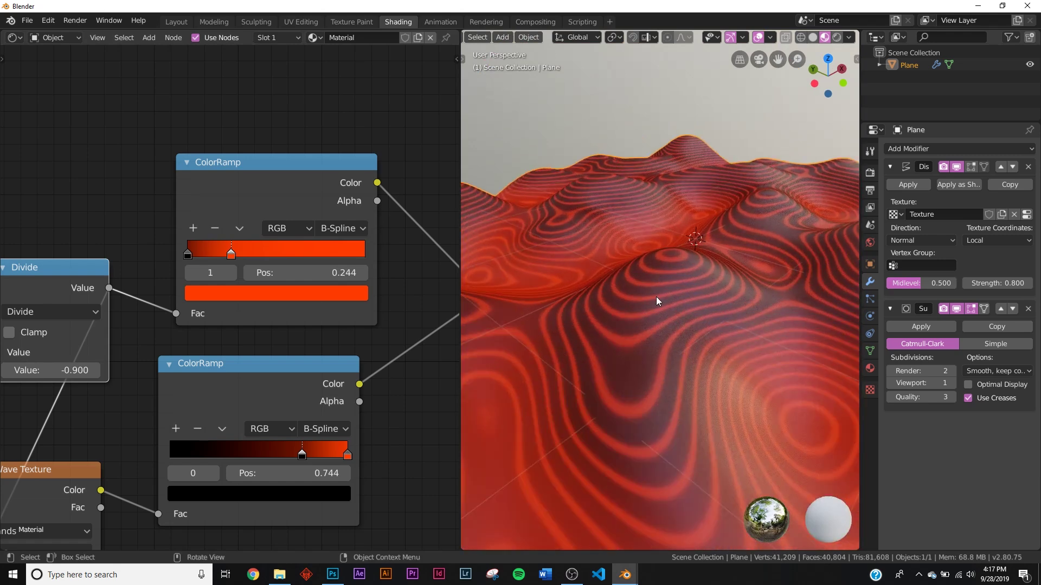
scroll(438, 301, "down", 4)
scroll(281, 336, "up", 2)
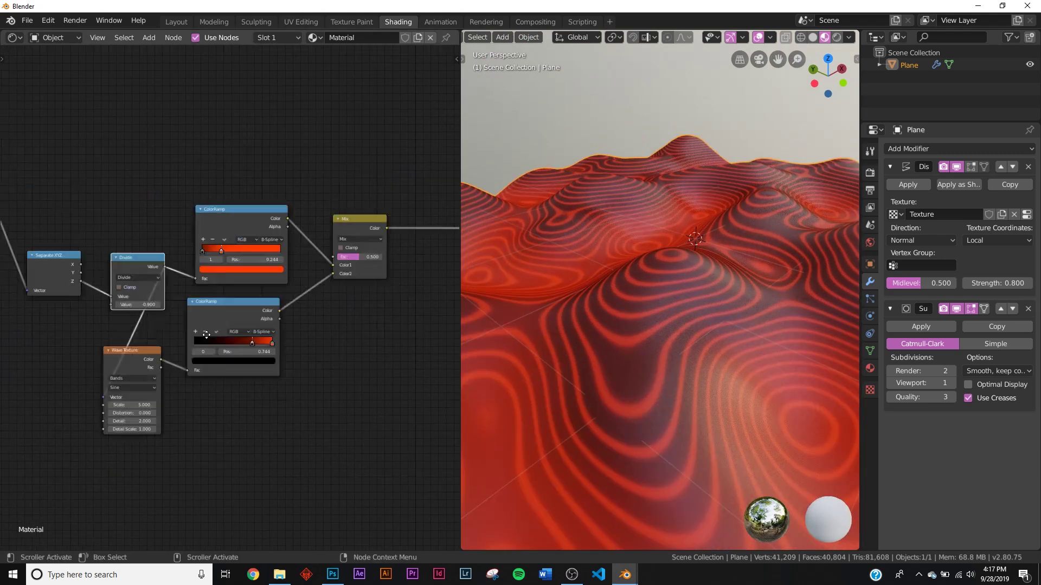
scroll(233, 303, "up", 2)
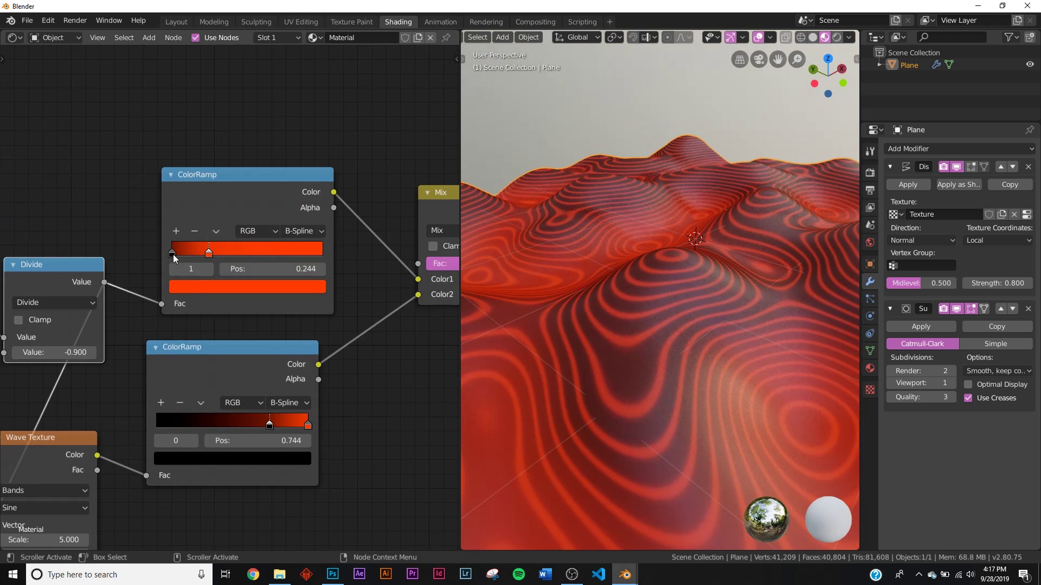
left_click_drag(174, 254, 185, 258)
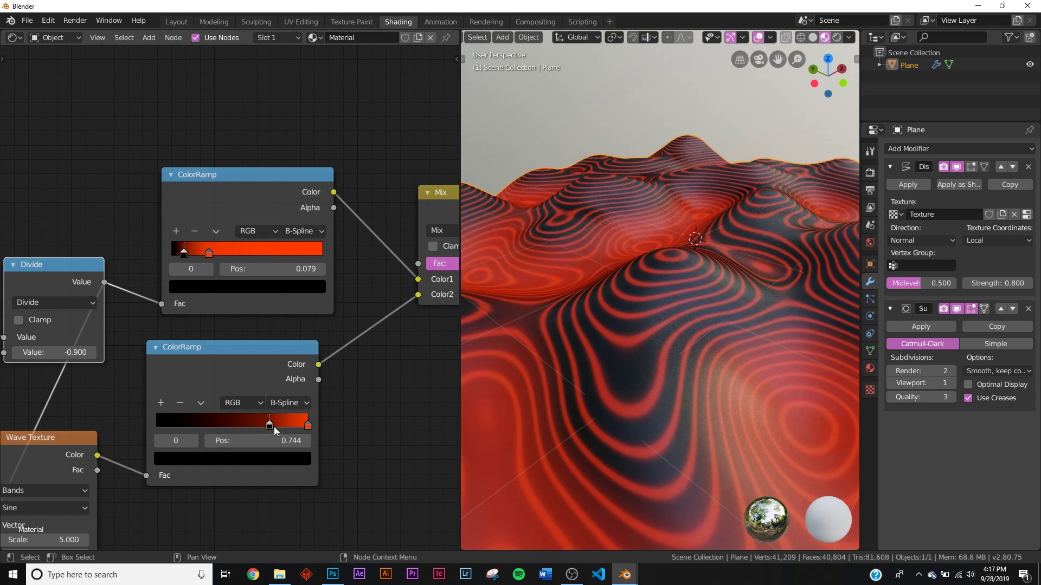
left_click_drag(274, 427, 296, 427)
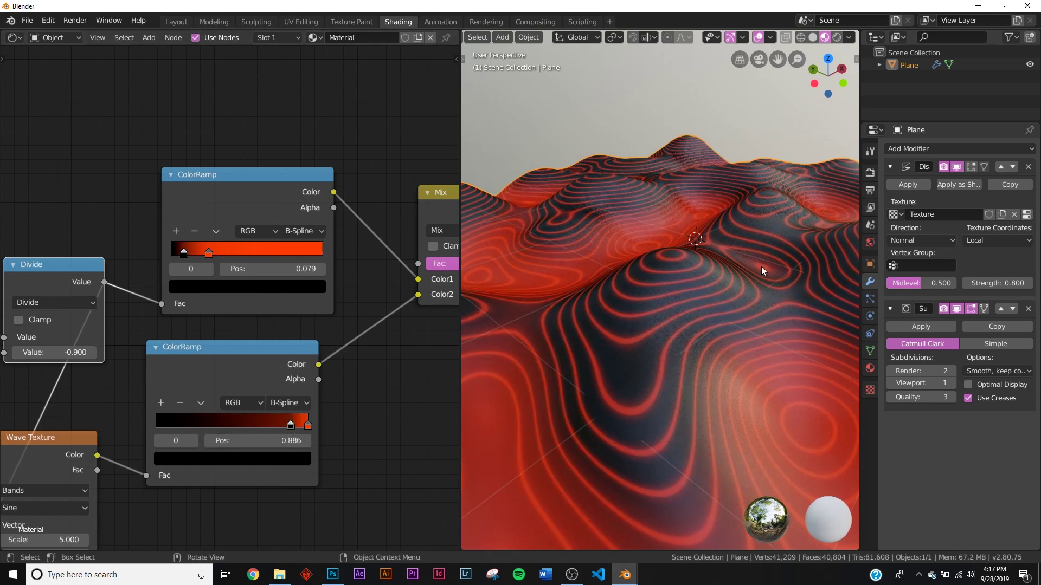
middle_click_drag(762, 265, 680, 340)
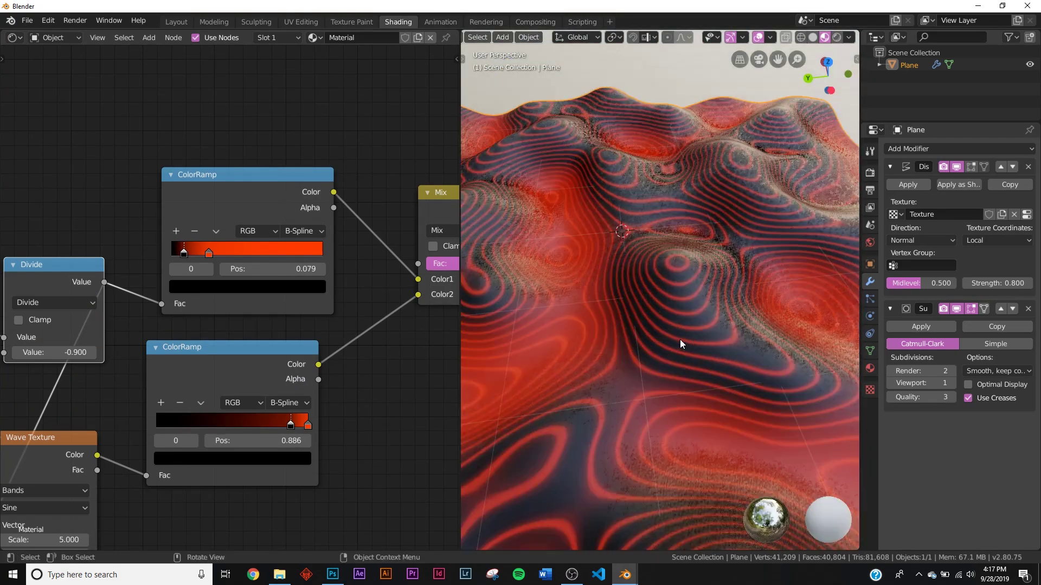
middle_click_drag(434, 335, 174, 308)
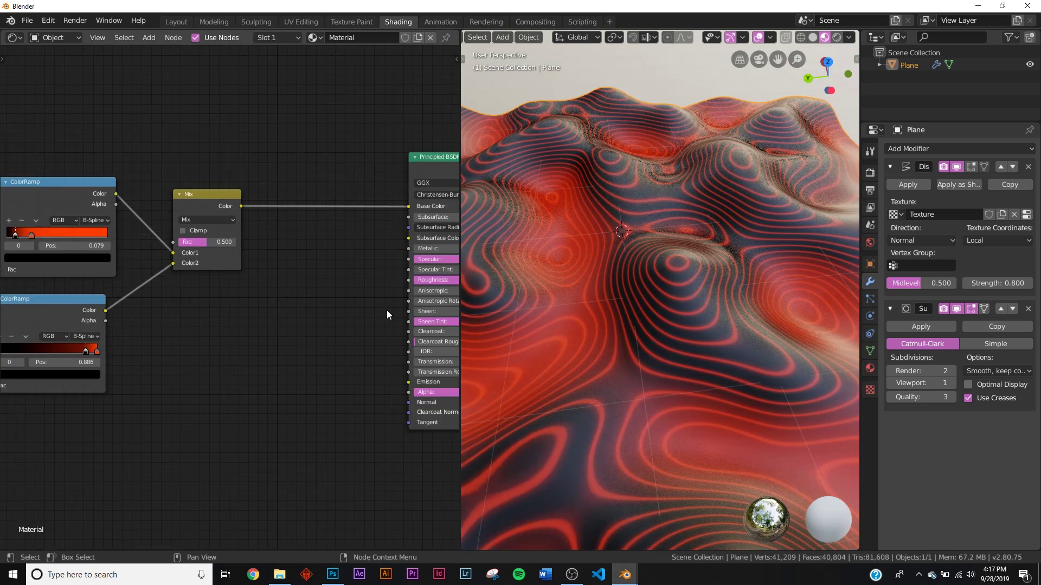
Add a third ColorRamp below the Mix node, fed by Mix Color and driving Principled BSDF Roughness.
middle_click_drag(387, 315, 322, 315)
key("shift+a")
left_click(272, 275)
type("col")
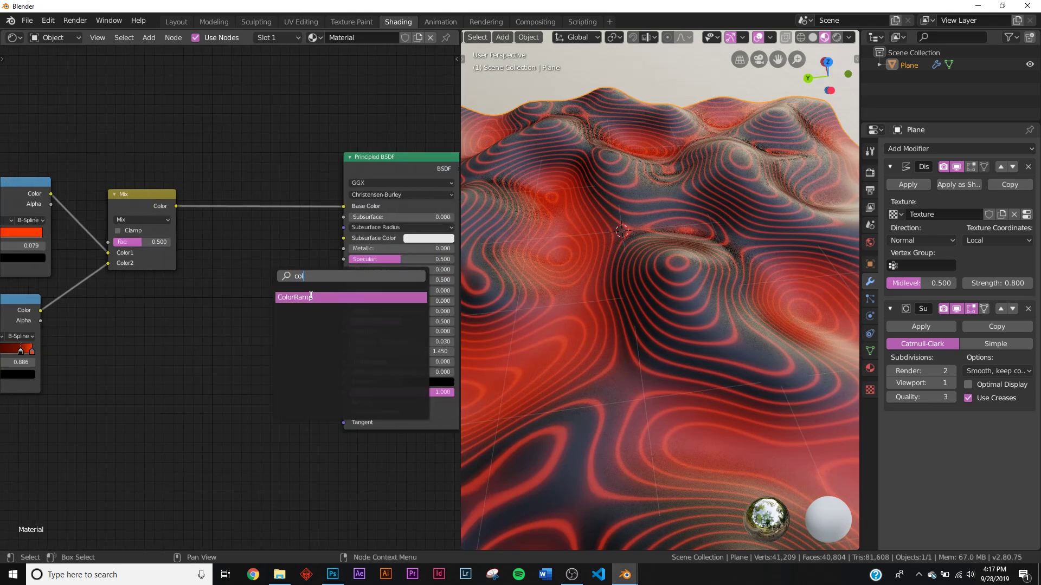
left_click(310, 296)
left_click(203, 288)
middle_click_drag(104, 322, 173, 291)
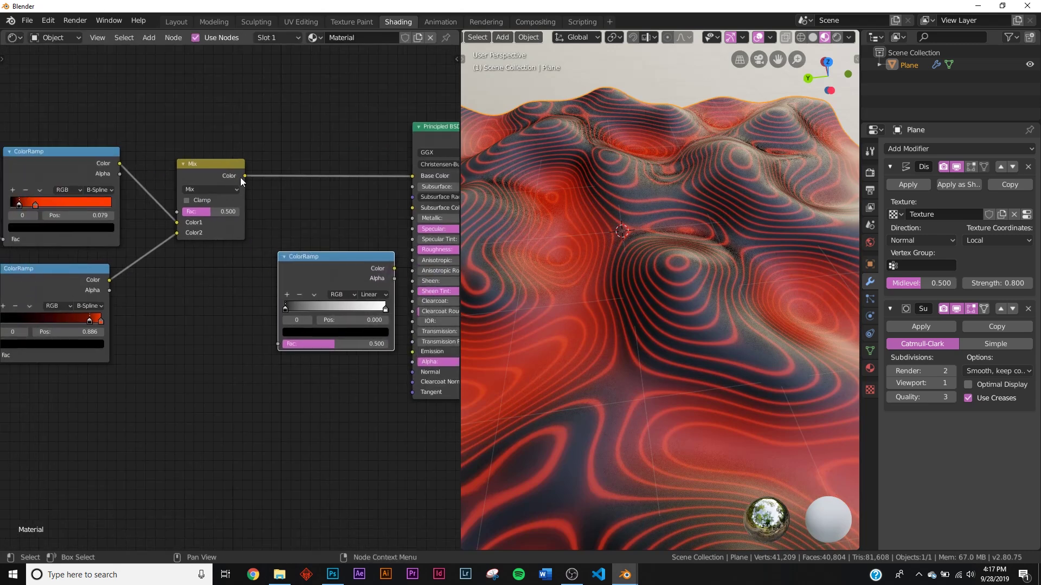
left_click_drag(240, 178, 278, 344)
middle_click_drag(308, 294, 208, 299)
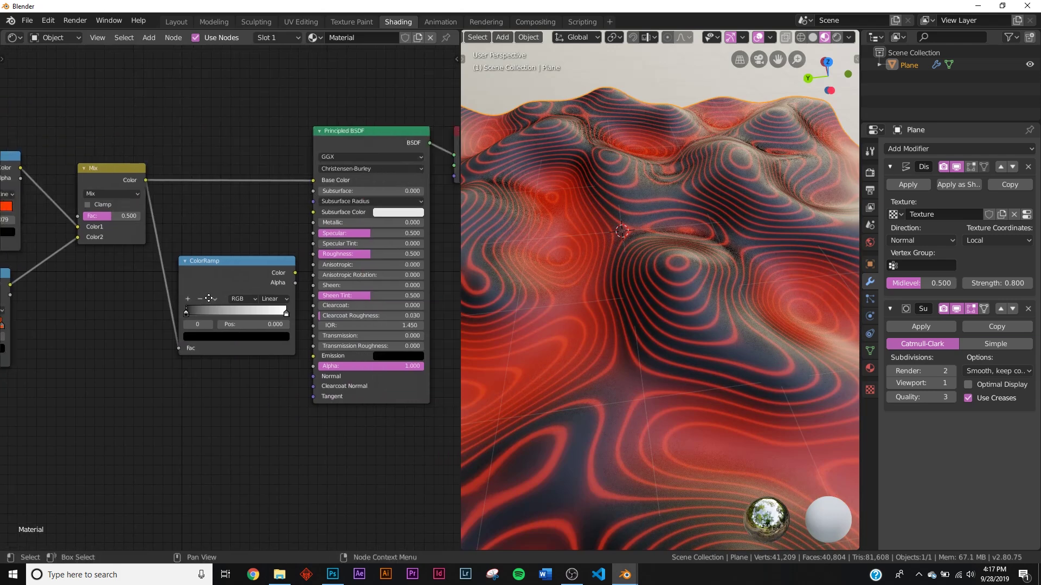
scroll(261, 296, "up", 2)
left_click_drag(310, 258, 336, 233)
mouse_move(584, 356)
middle_mouse_down()
mouse_move(558, 332)
mouse_move(567, 358)
middle_mouse_up()
Flip the roughness ColorRamp to white-to-black and set its stop to 0.126.
left_click(191, 296)
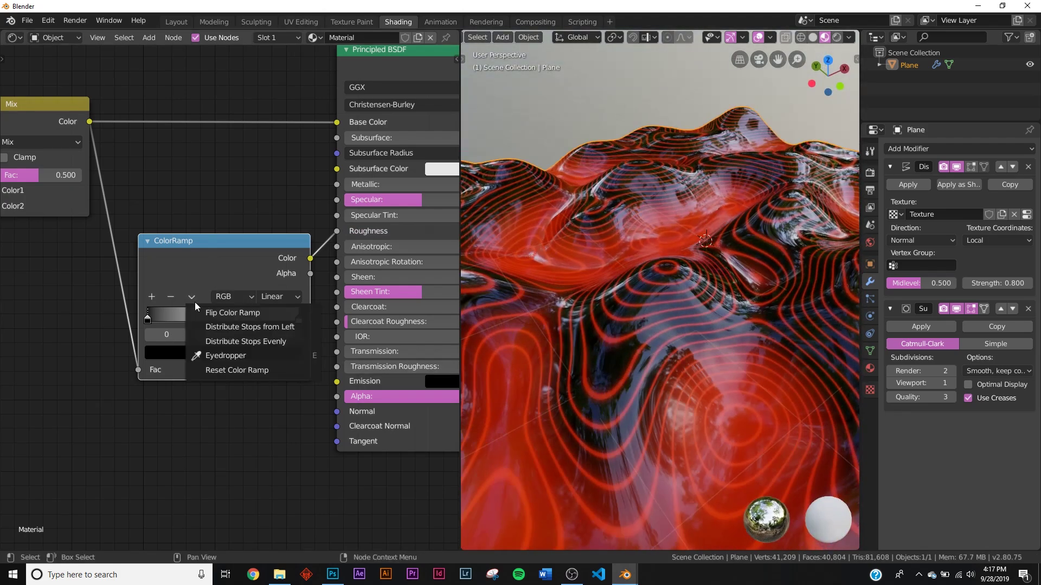
left_click(209, 312)
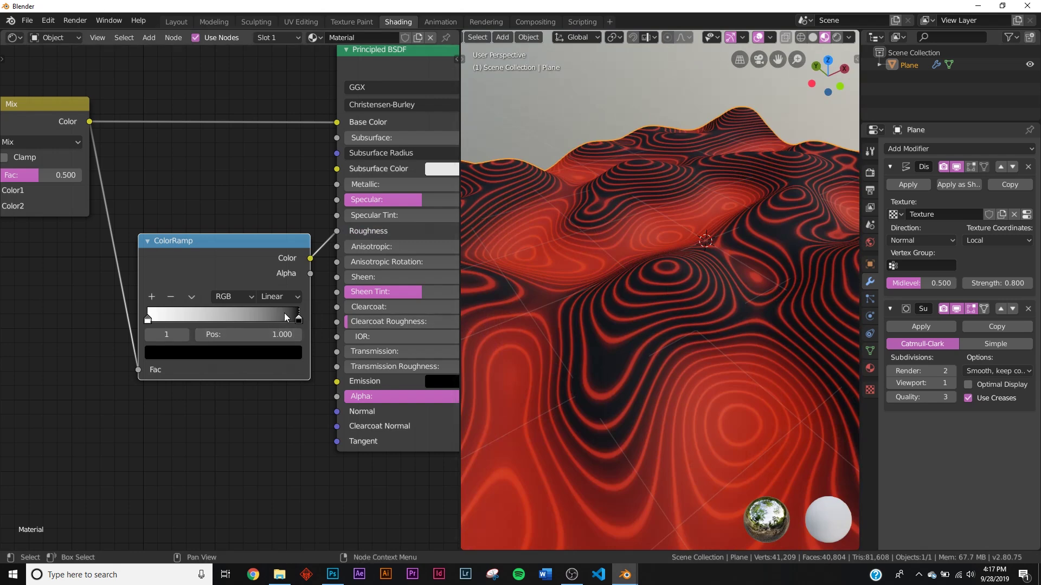
left_click_drag(298, 319, 156, 322)
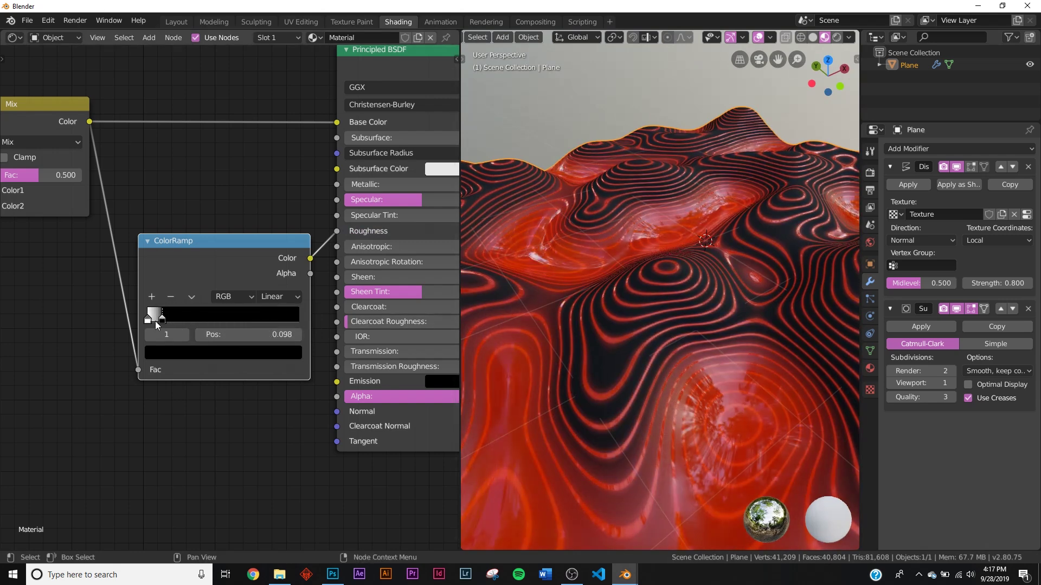
middle_click_drag(554, 326, 623, 332)
mouse_move(156, 323)
left_mouse_down()
mouse_move(188, 320)
mouse_move(170, 321)
left_mouse_up()
middle_click_drag(607, 324, 672, 303)
mouse_move(174, 323)
left_mouse_down()
mouse_move(206, 320)
mouse_move(158, 320)
mouse_move(169, 321)
left_mouse_up()
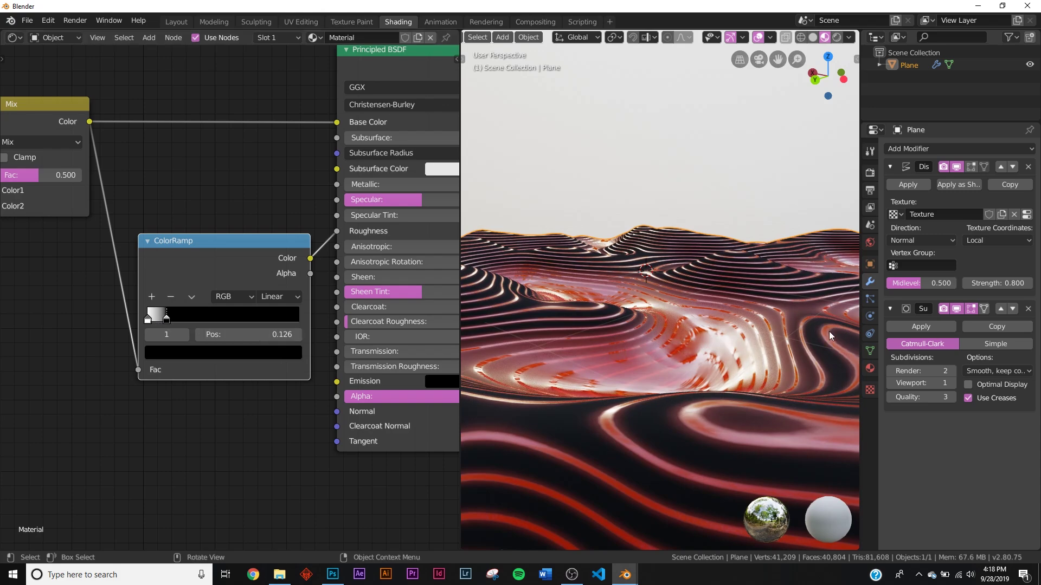
middle_click_drag(828, 331, 666, 432)
Raise the Wave Texture scale to 6.8 to resize the contour rings.
scroll(665, 432, "up", 4)
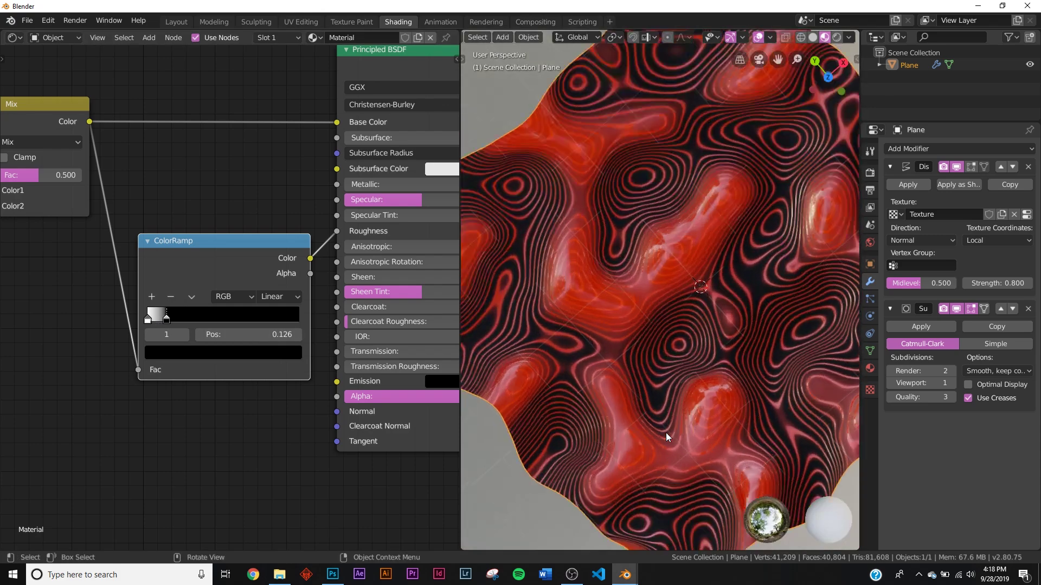
middle_click_drag(663, 428, 577, 379)
middle_click_drag(43, 332, 351, 334)
middle_click_drag(97, 357, 270, 338)
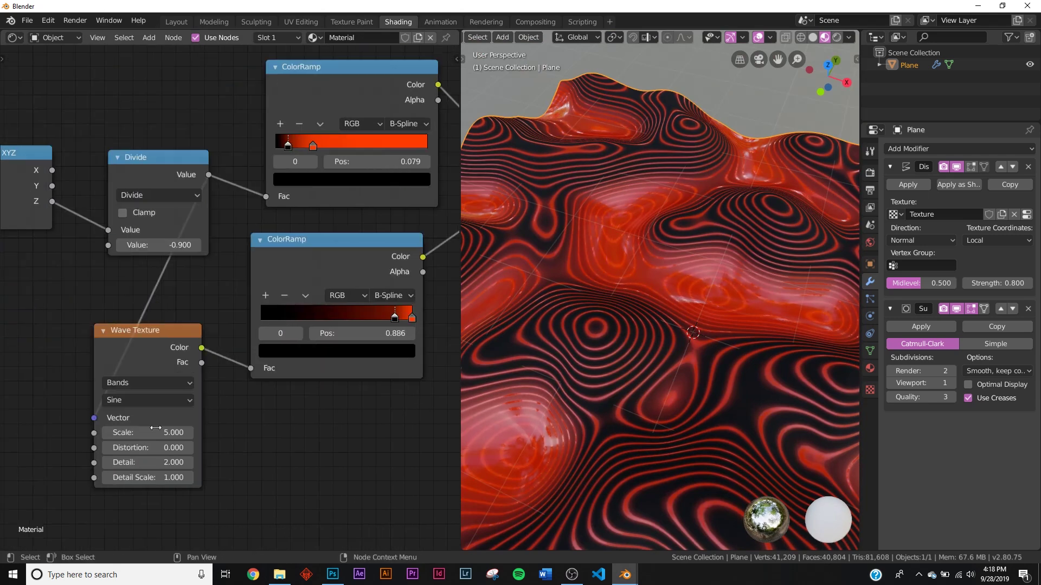